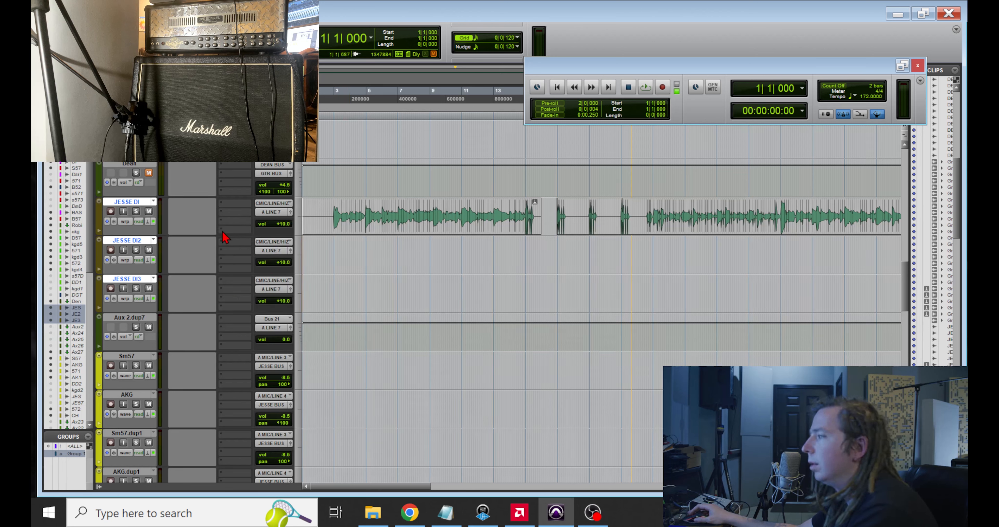
Step: Set the first guitar DI track's Elastic Audio plug-in to Polyphonic and close its settings window
key("r")
key("r")
key("r")
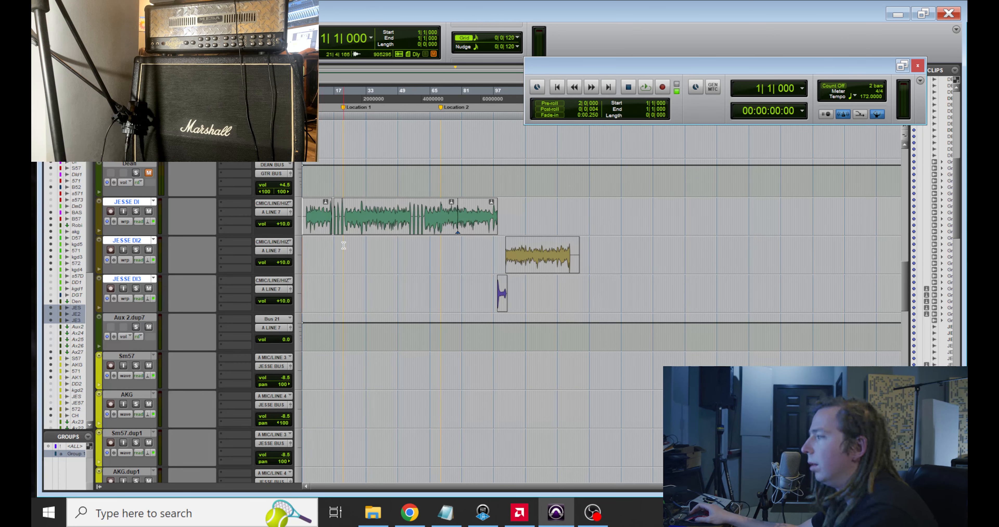
key("t")
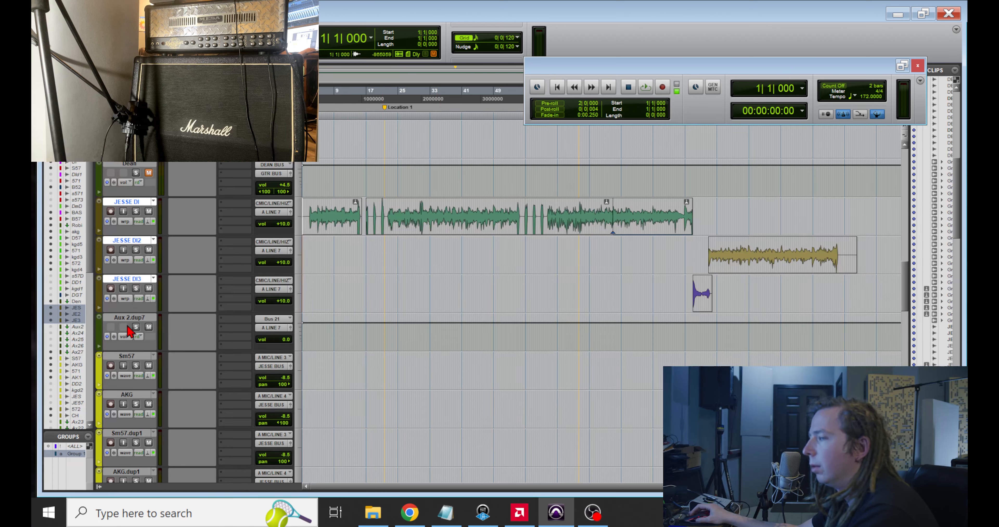
left_click(130, 318)
left_click(135, 202)
left_click(125, 221)
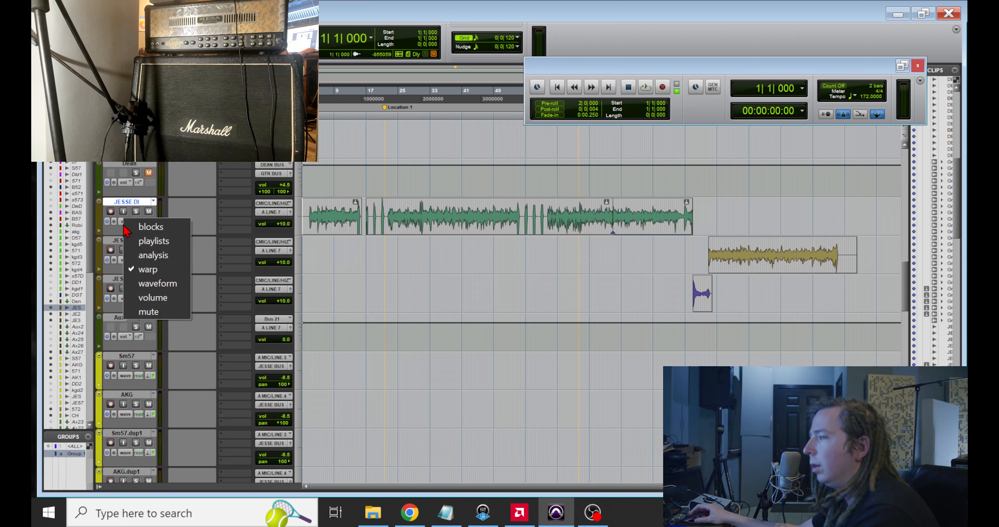
left_click(147, 209)
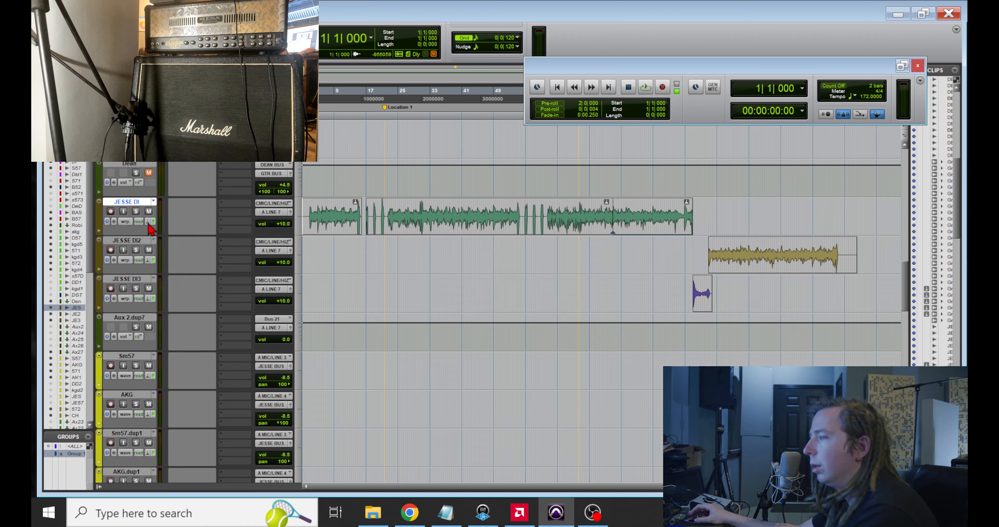
left_click(151, 222)
left_click(203, 249)
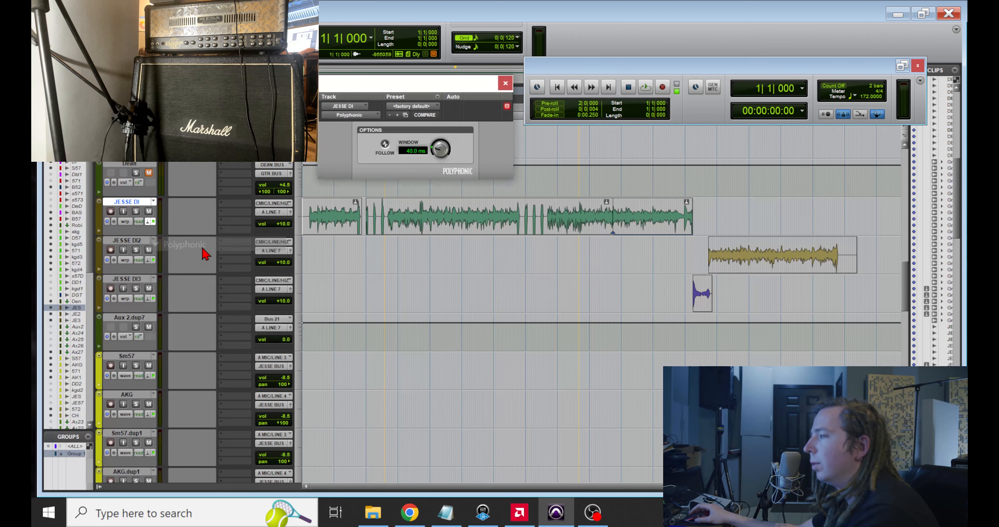
left_click(506, 84)
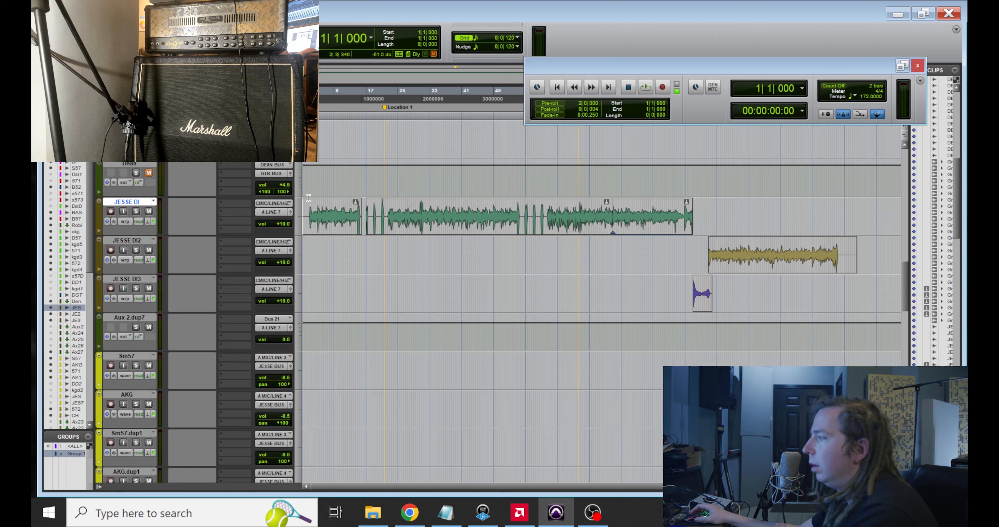
Step: Set the first guitar DI track's track view to warp
key("t")
key("t")
key("t")
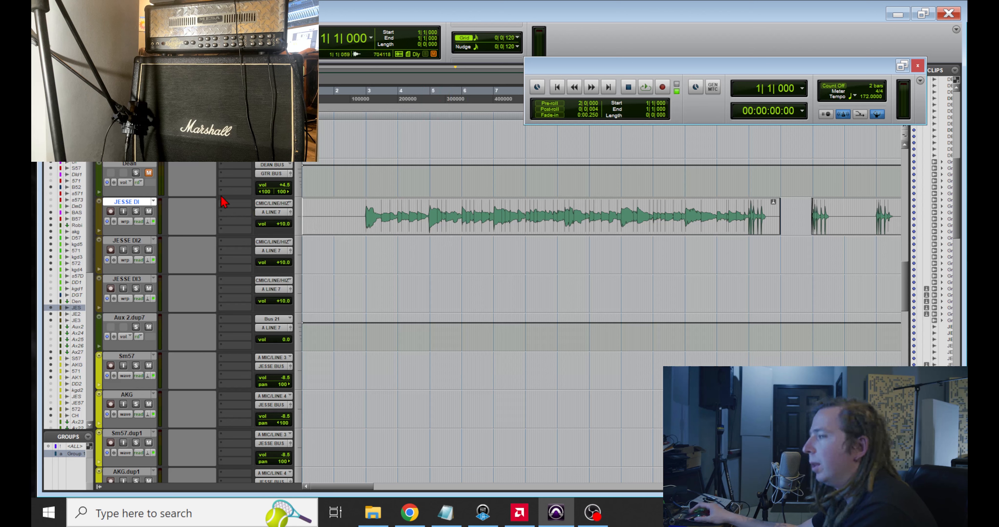
left_click(125, 222)
left_click(158, 275)
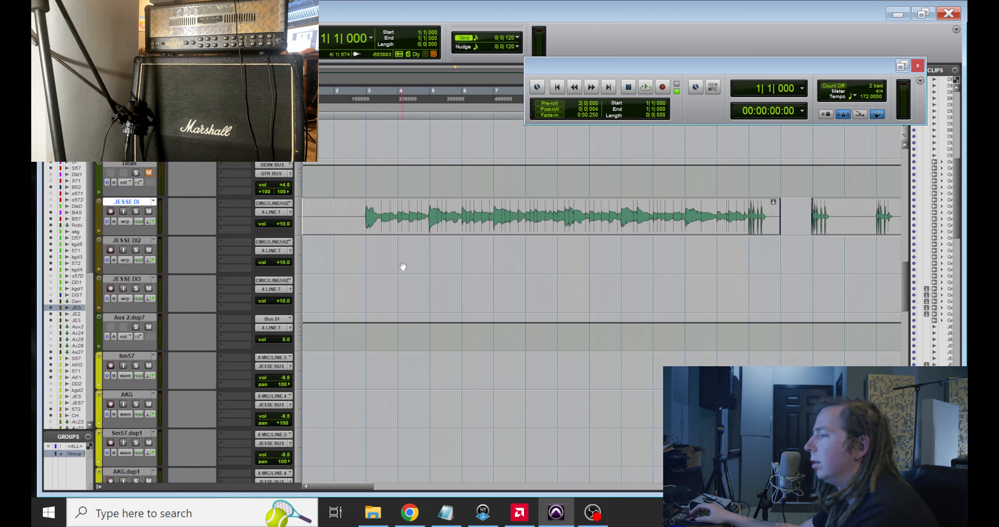
Step: Add warp markers to the opening notes of the first guitar DI track from bar 3 and move their attacks onto the grid
left_click(369, 251)
key("t")
key("t")
key("t")
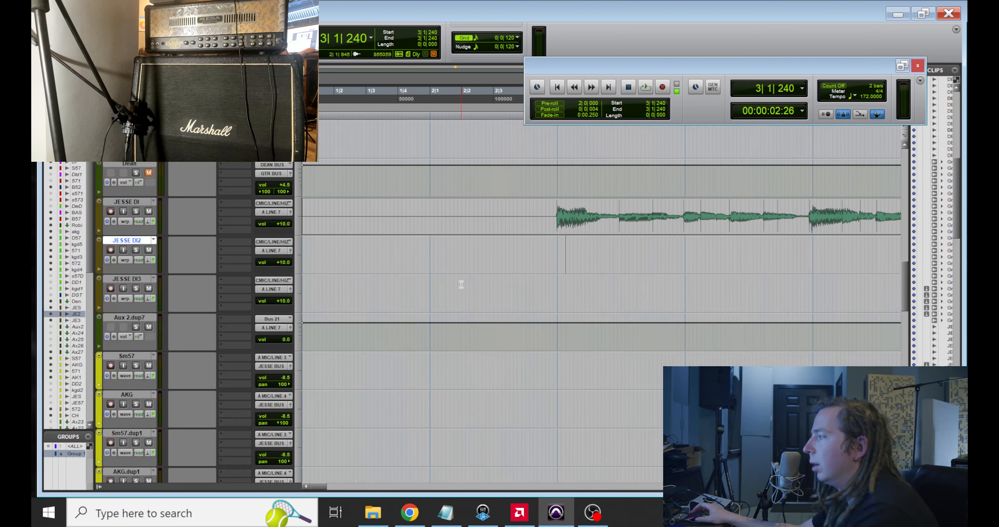
left_click_drag(583, 222, 585, 222)
scroll(589, 242, "right", 3)
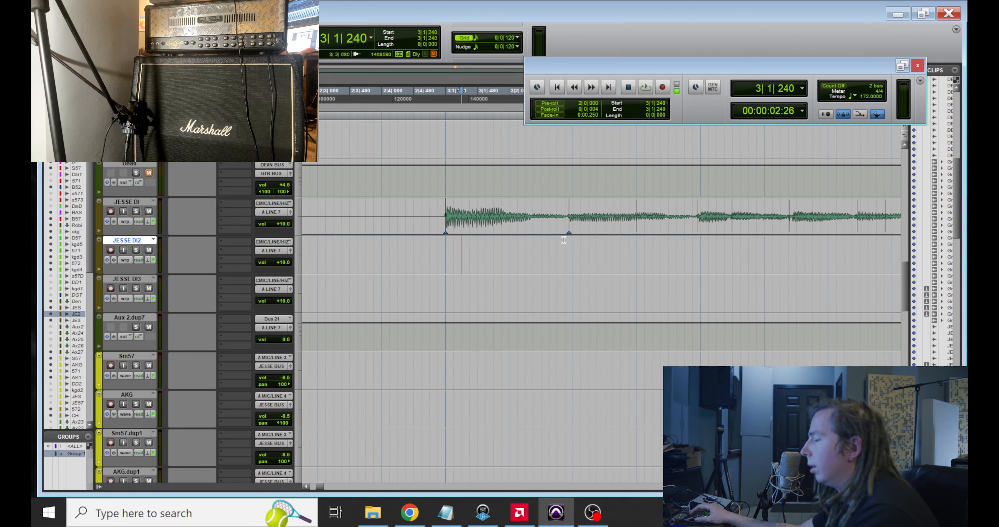
left_click_drag(569, 226, 572, 227)
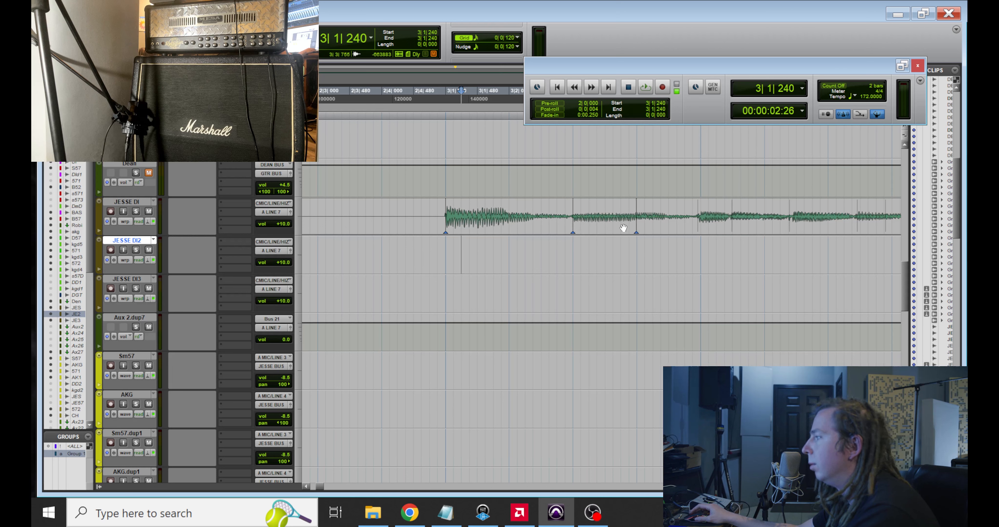
left_click_drag(636, 228, 700, 225)
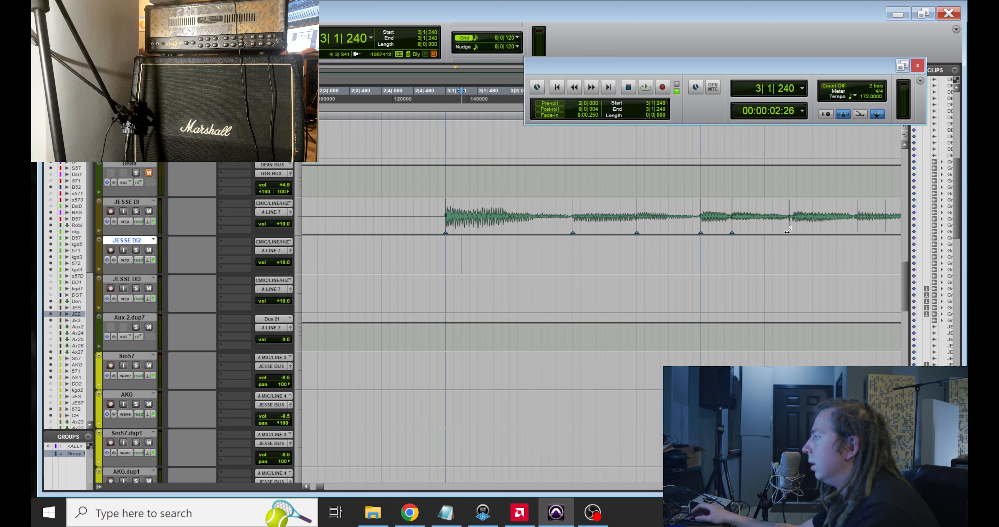
Step: Warp the next two off-grid note attacks in the same guitar phrase to the nearest grid lines
scroll(671, 263, "right", 5)
scroll(671, 263, "left", 5)
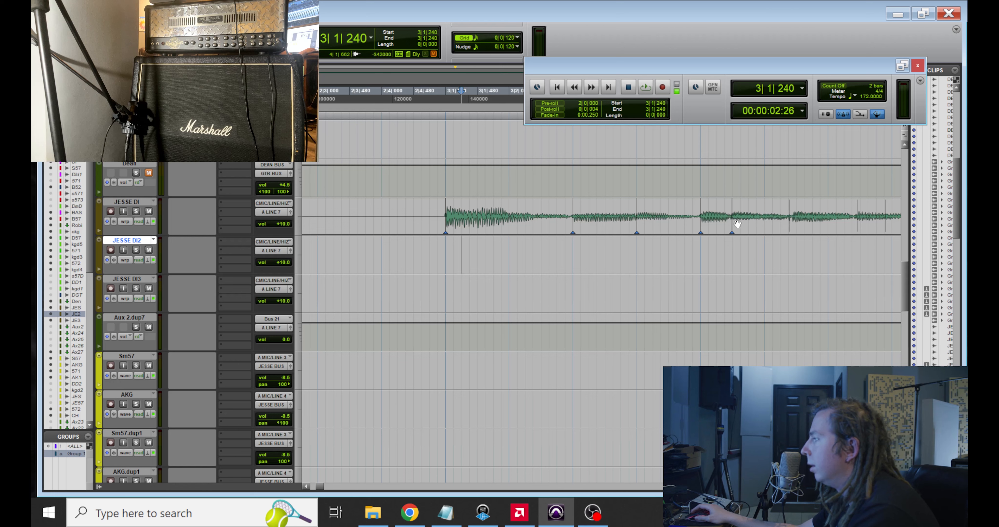
left_click_drag(732, 225, 733, 224)
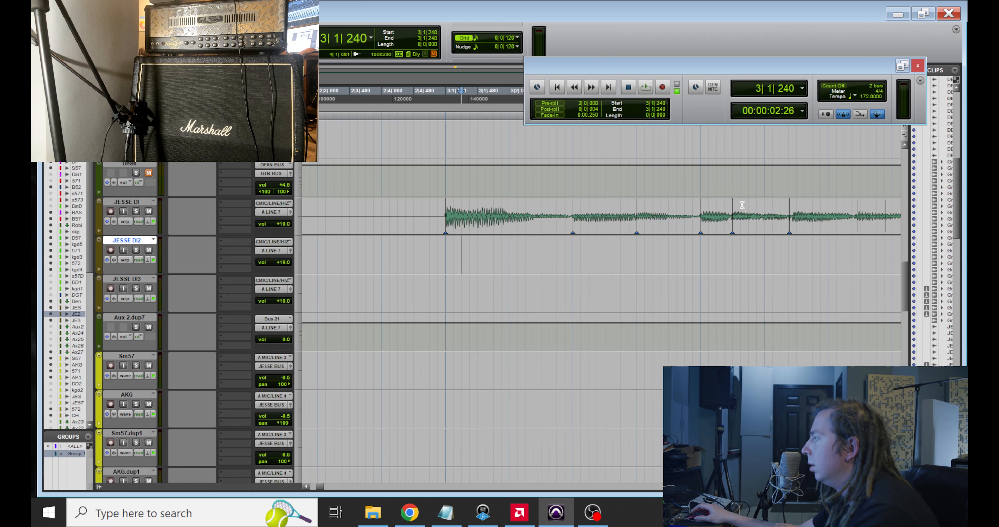
left_click_drag(789, 220, 795, 220)
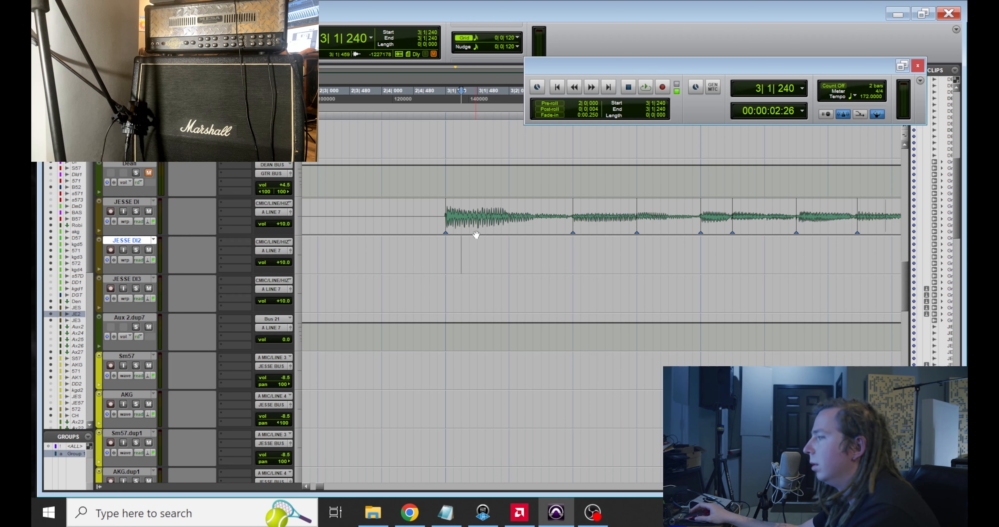
left_click(551, 294)
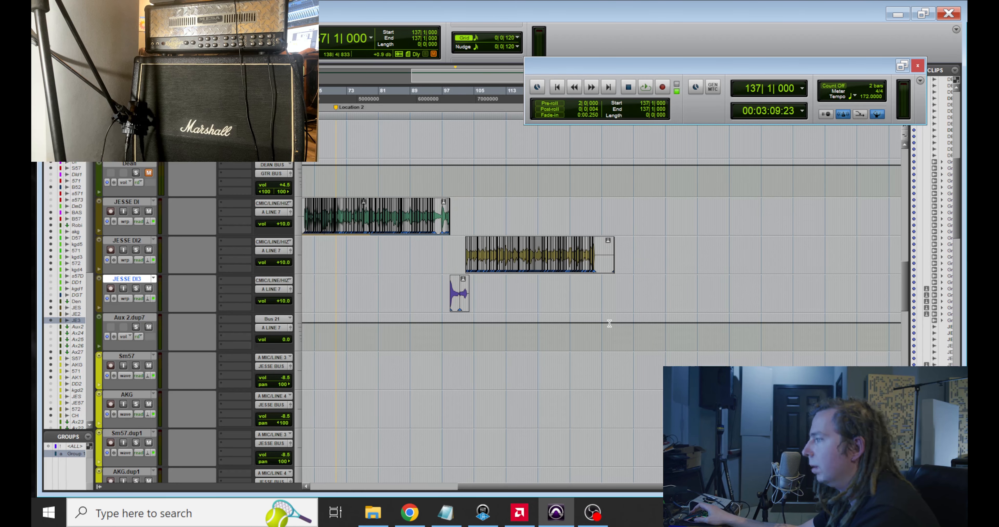
Step: Duplicate the Aux 2 track that sits below the three guitar DI tracks
scroll(572, 276, "left", 5)
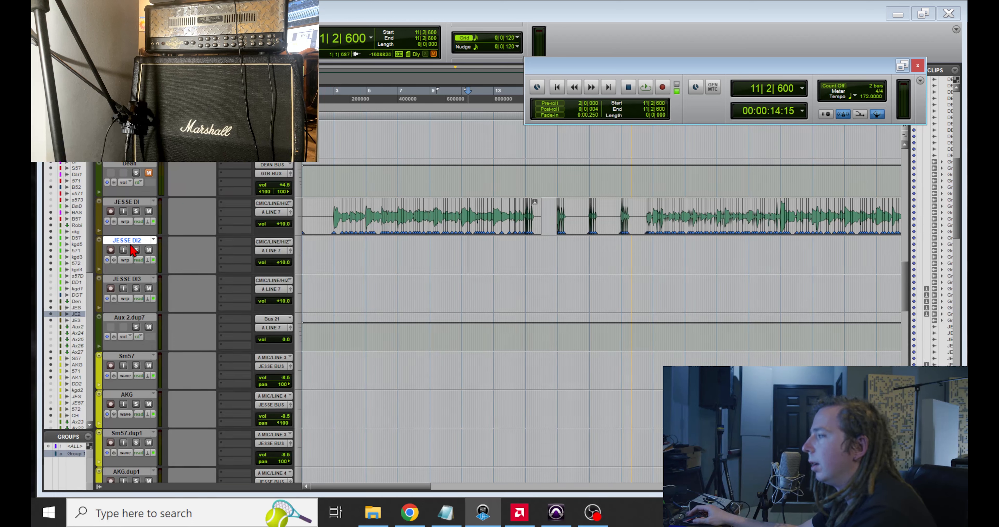
scroll(506, 247, "down", 1)
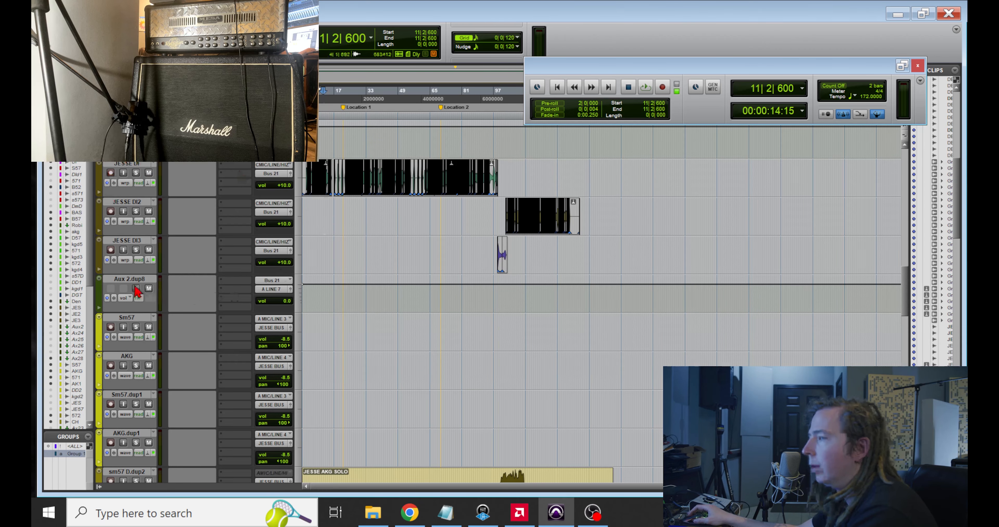
right_click(133, 281)
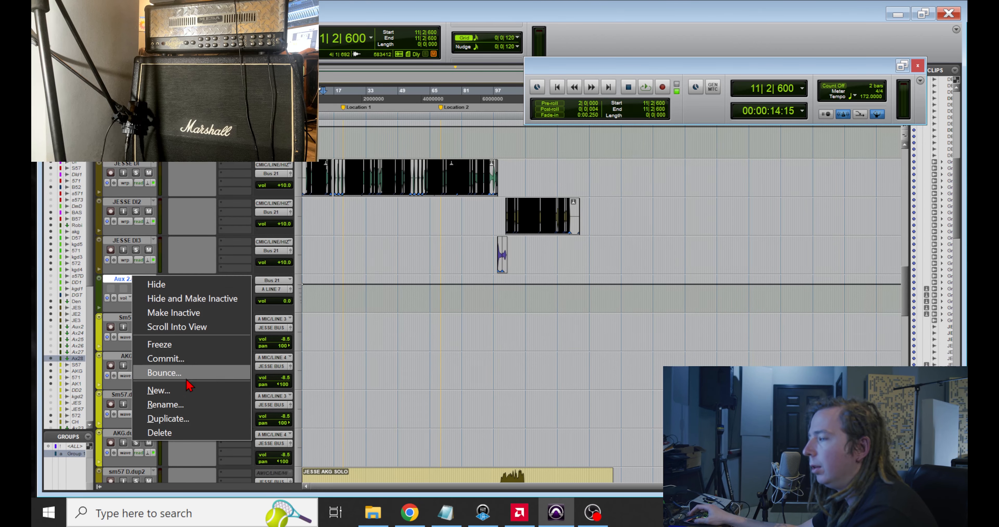
left_click(179, 418)
key("Return")
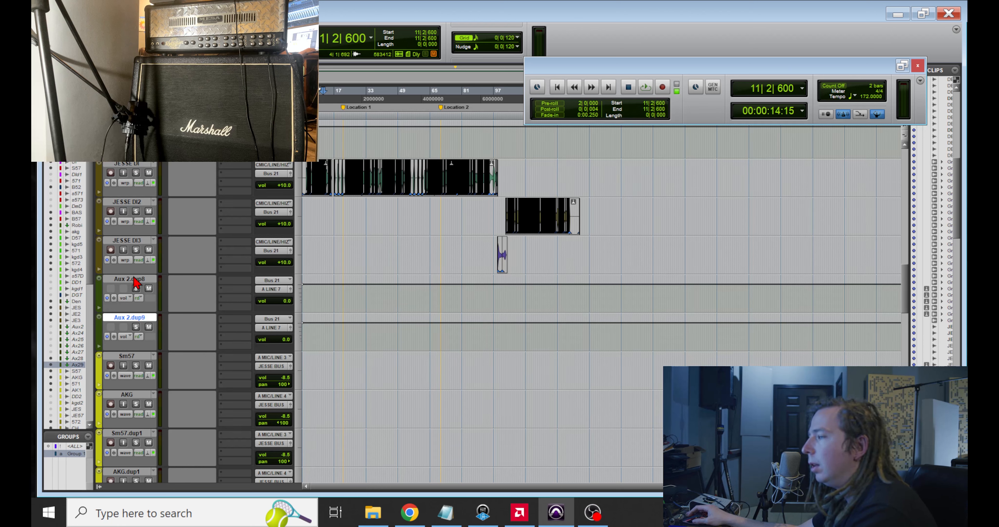
Step: Commit the upper of the two Aux 2 tracks offline, hiding the source track and making it inactive
left_click(146, 278)
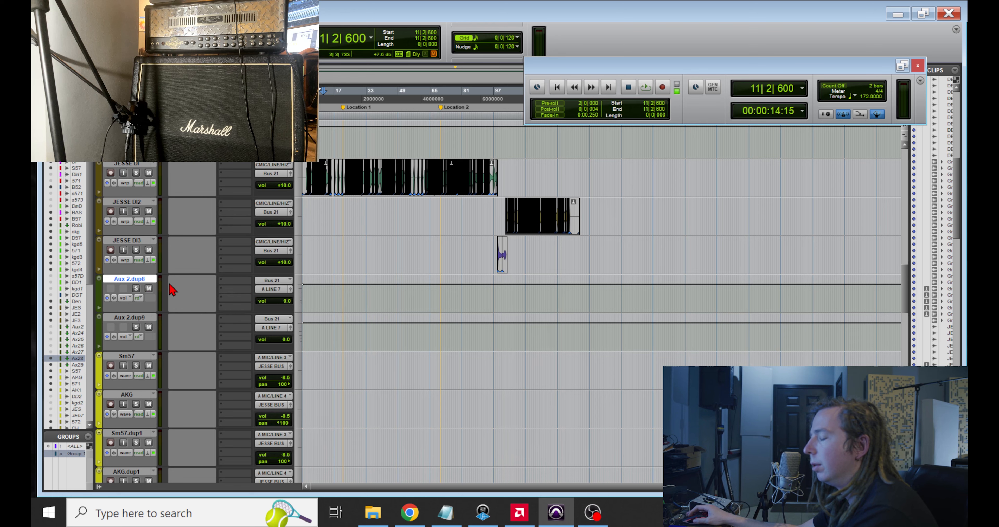
left_click(273, 289)
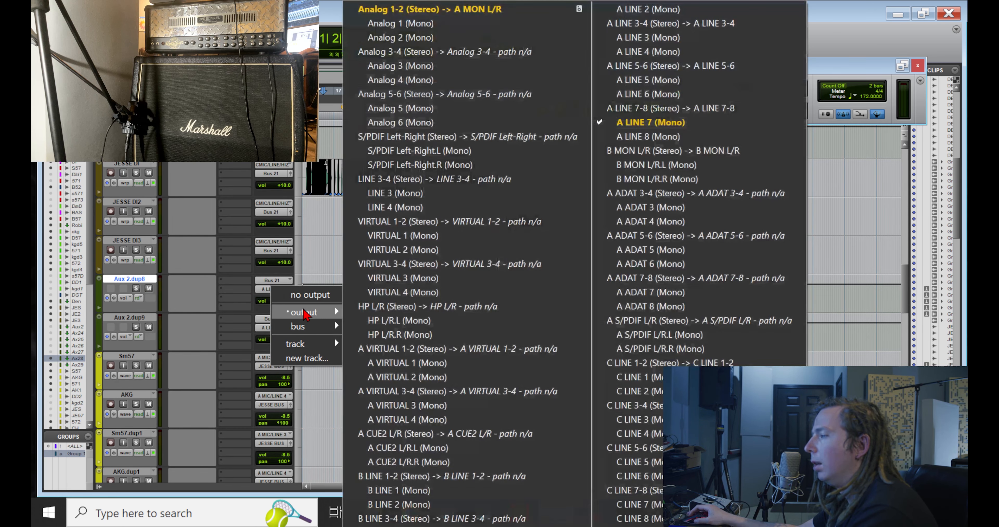
left_click(137, 277)
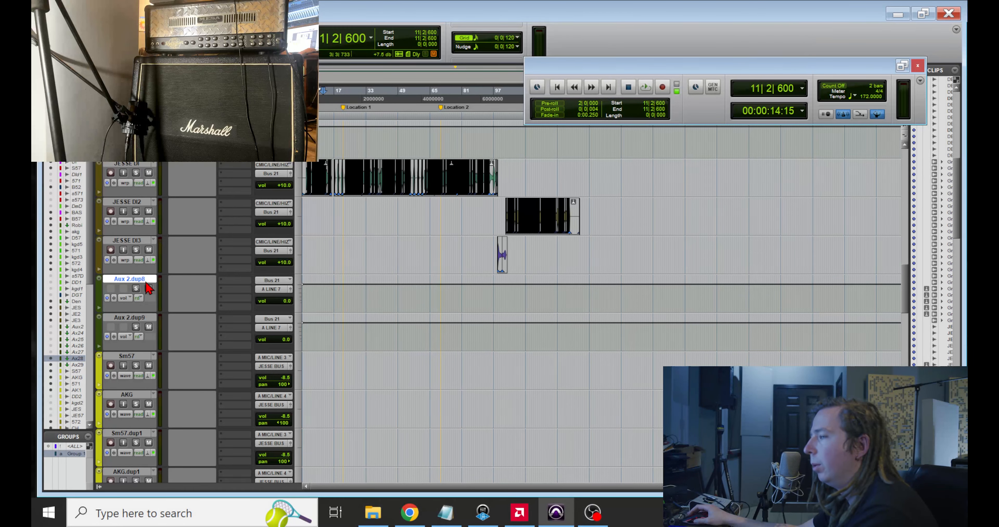
right_click(132, 279)
left_click(179, 363)
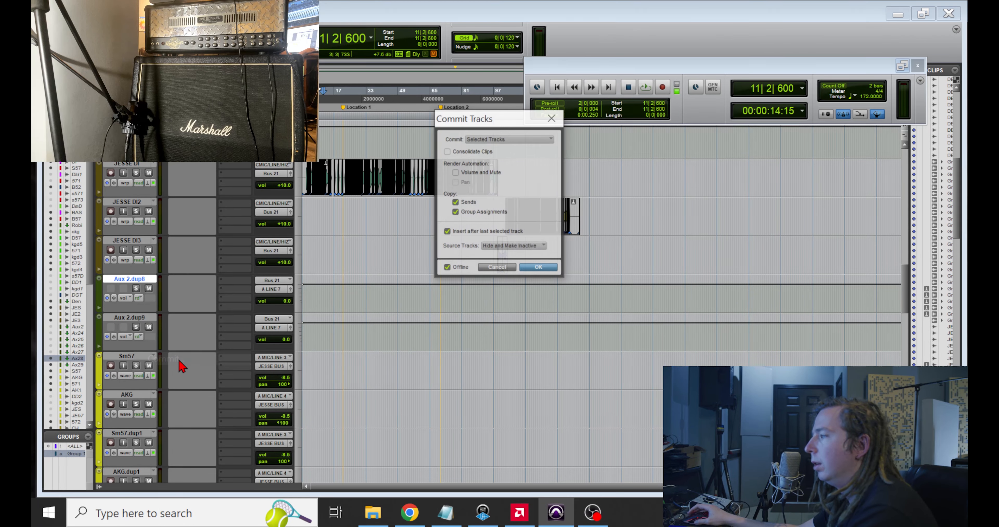
key("Return")
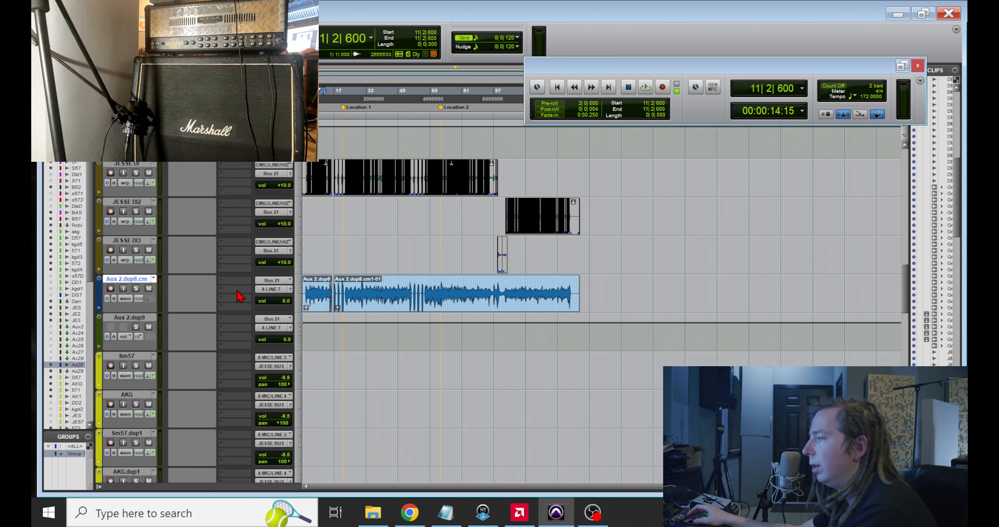
Step: Examine the committed guitar audio against the three DI tracks, and check the committed track in the Mix window
key("t")
key("t")
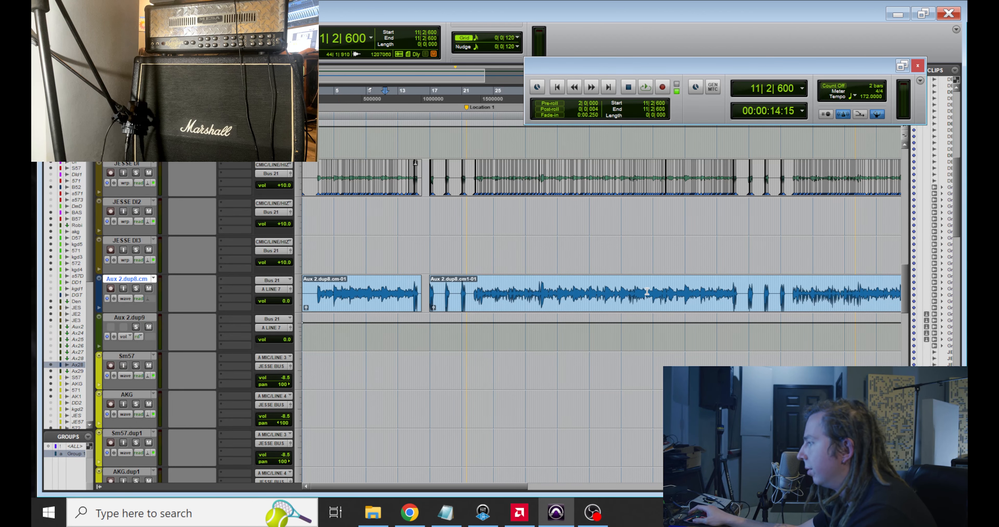
scroll(647, 292, "right", 15)
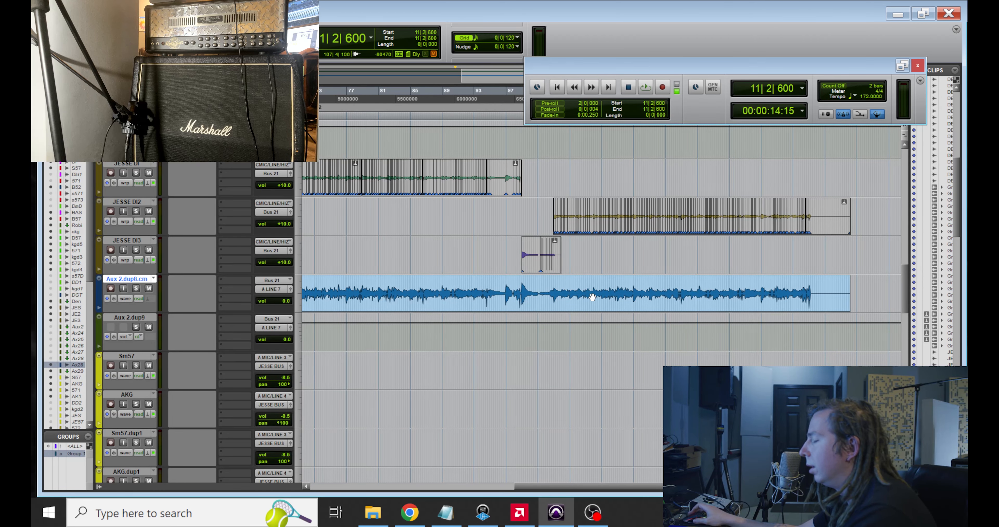
scroll(593, 298, "left", 9)
scroll(539, 316, "down", 3)
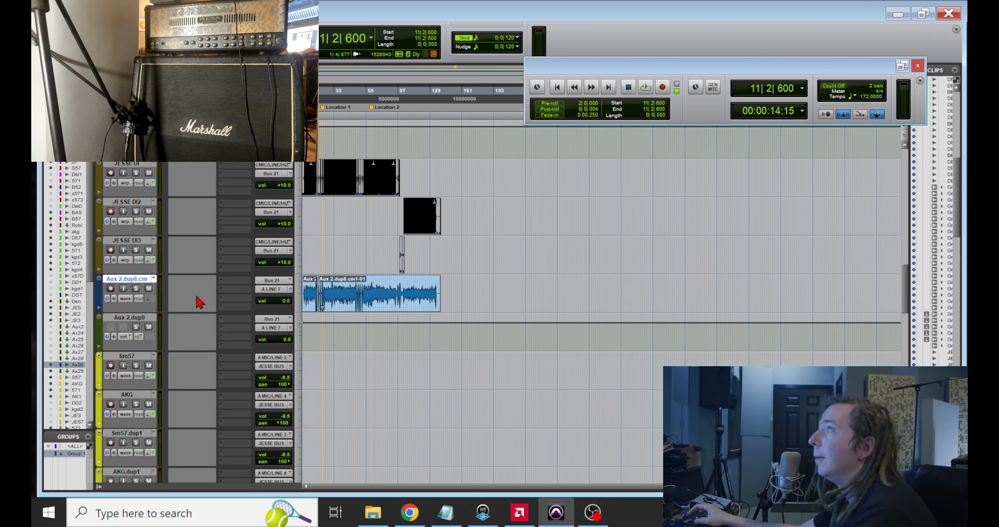
key("ctrl+=")
left_click_drag(358, 1, 473, 172)
double_click(486, 176)
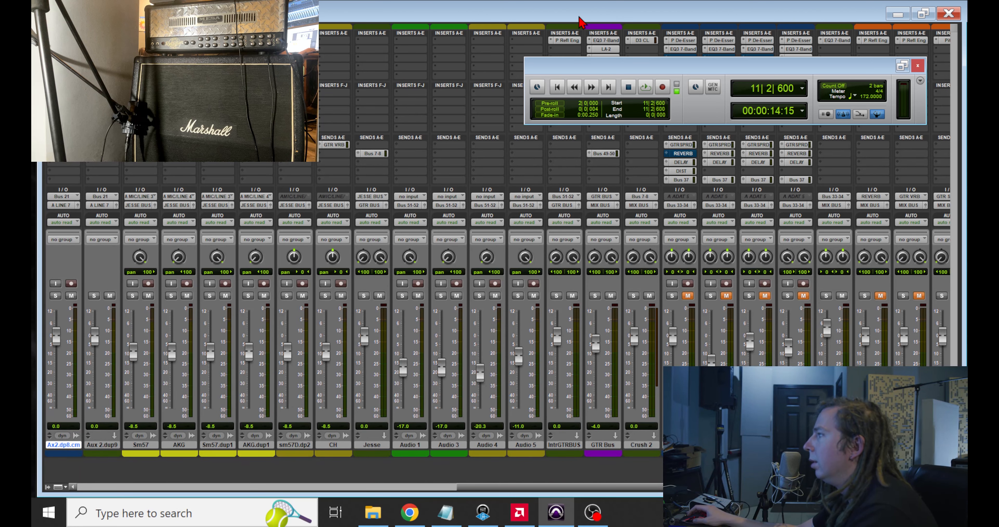
key("ctrl+equal")
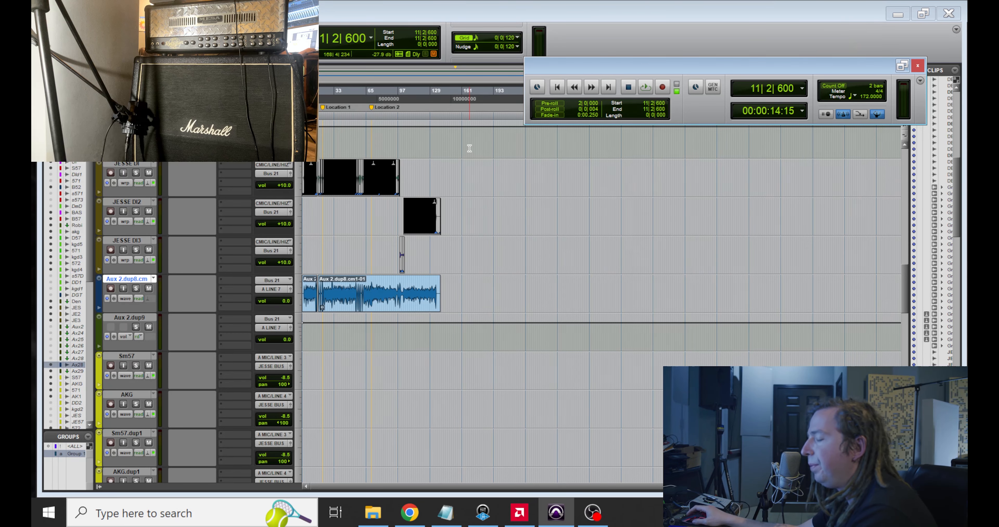
Step: Delete the committed track Aux 2.dup8.cm along with its active clips
right_click(127, 278)
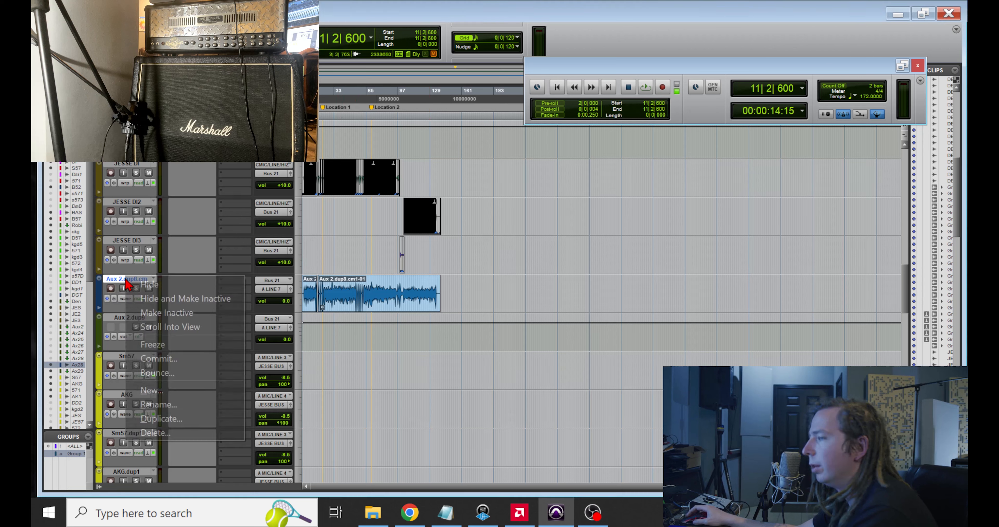
left_click(181, 436)
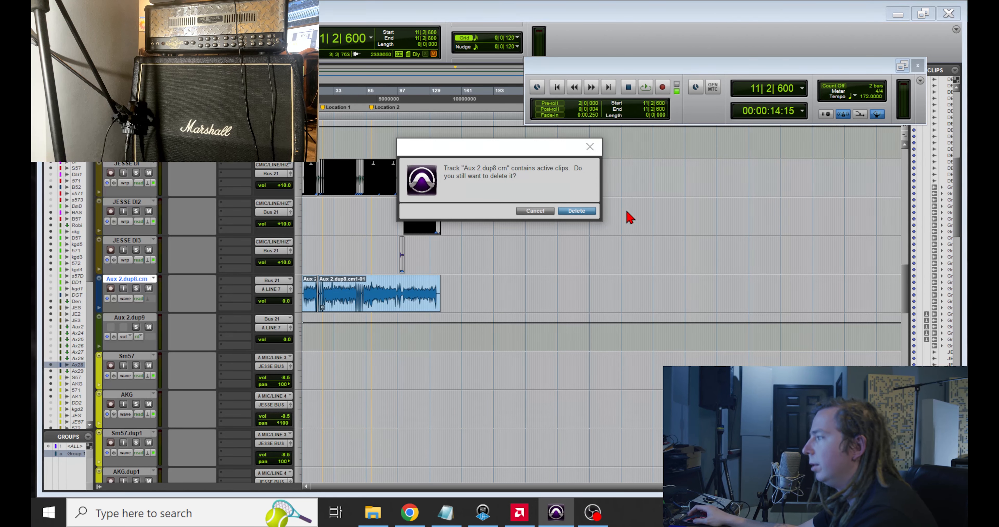
left_click(576, 212)
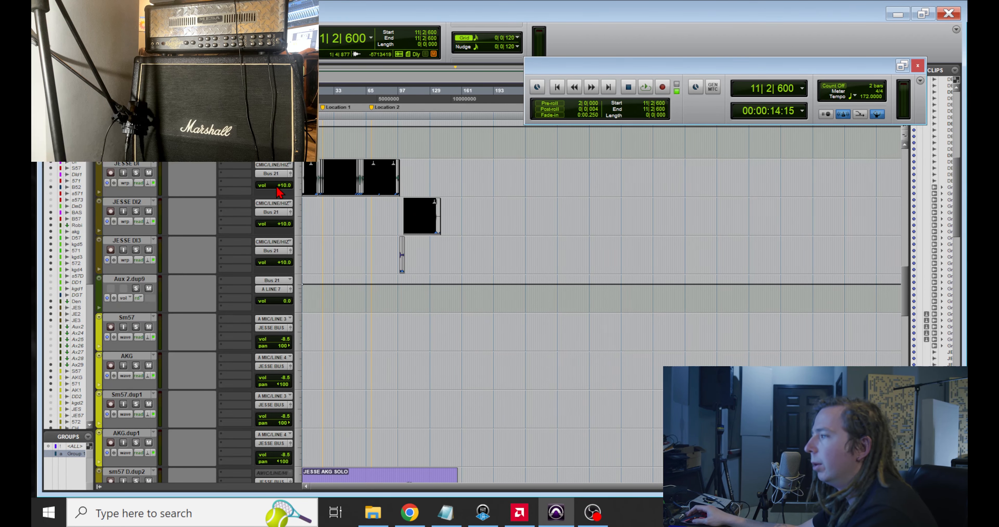
Step: Route the first guitar DI track's output to A LINE 7 (Mono)
left_click(279, 178)
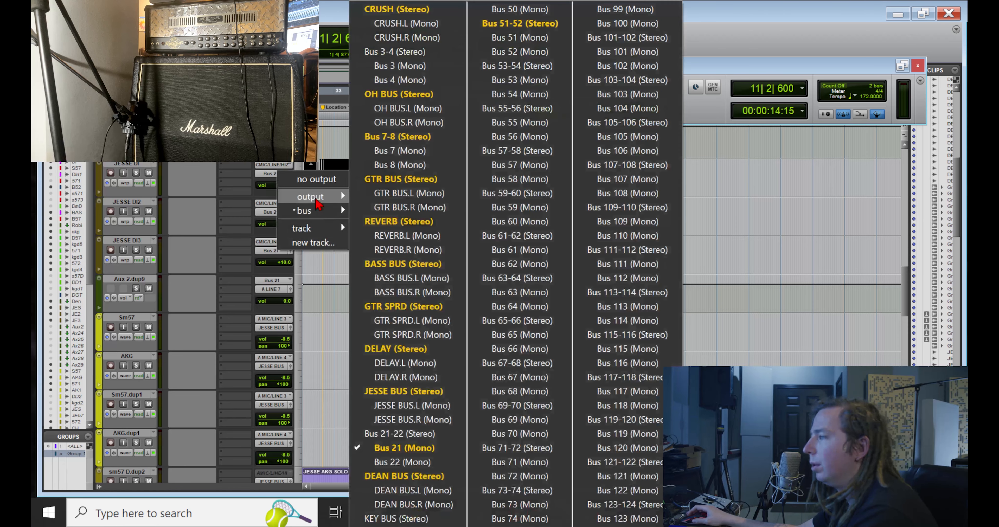
mouse_move(316, 201)
left_click(665, 123)
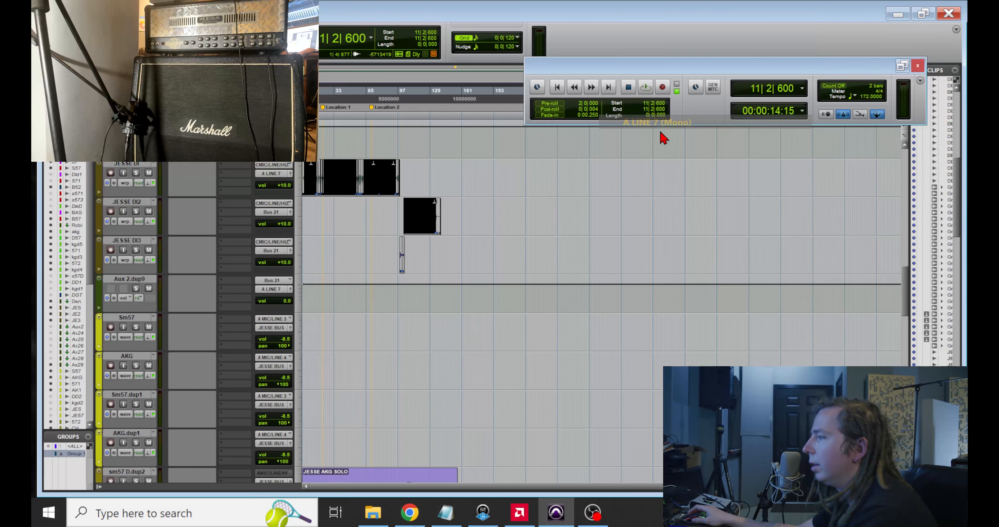
Step: Route the outputs of the second and third guitar DI tracks to A LINE 7 (Mono)
left_click(270, 212)
mouse_move(312, 235)
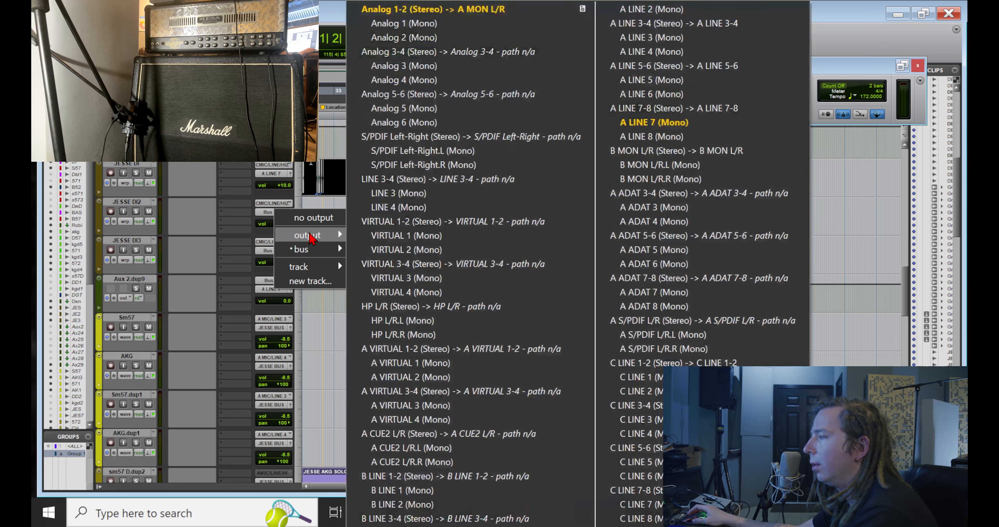
left_click(665, 123)
left_click(278, 250)
mouse_move(310, 273)
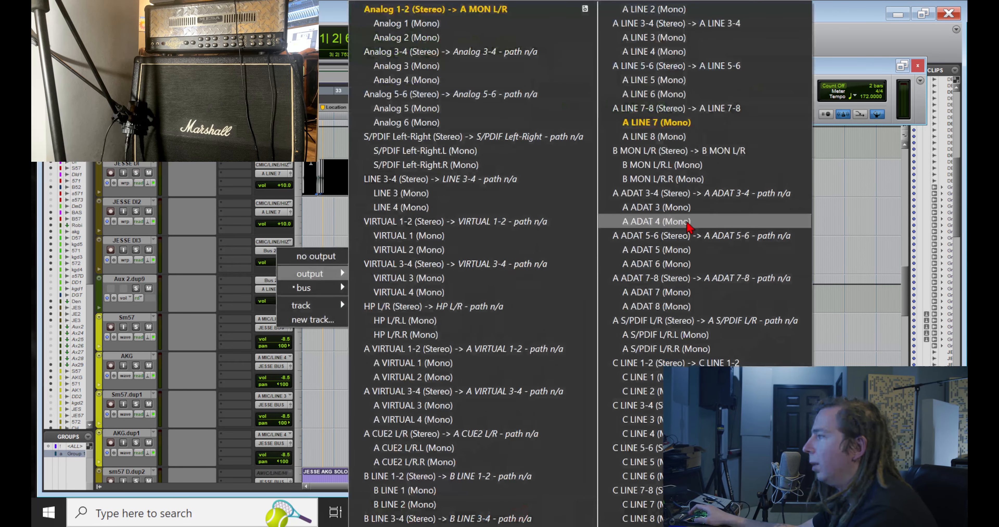
left_click(704, 125)
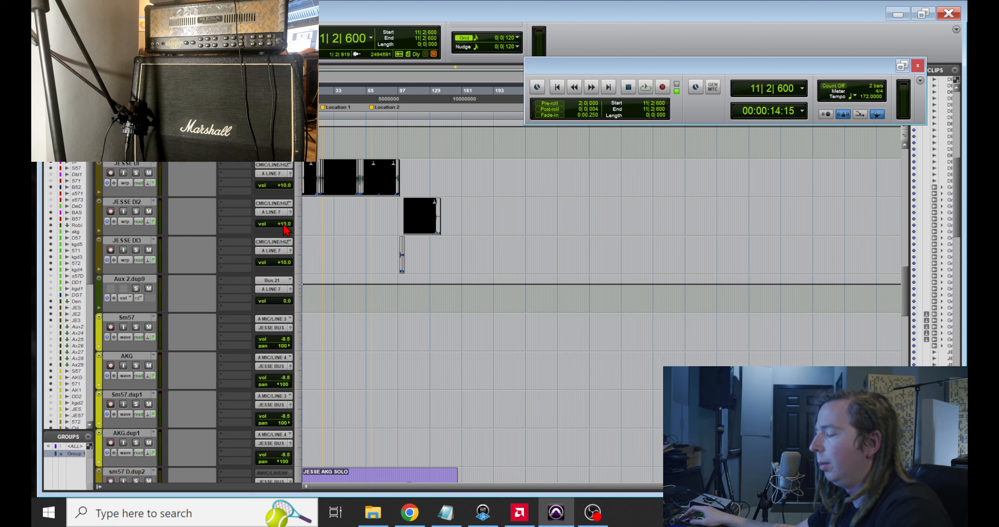
Step: Switch to the Console application and examine the reference level settings of its line channels
left_click(483, 513)
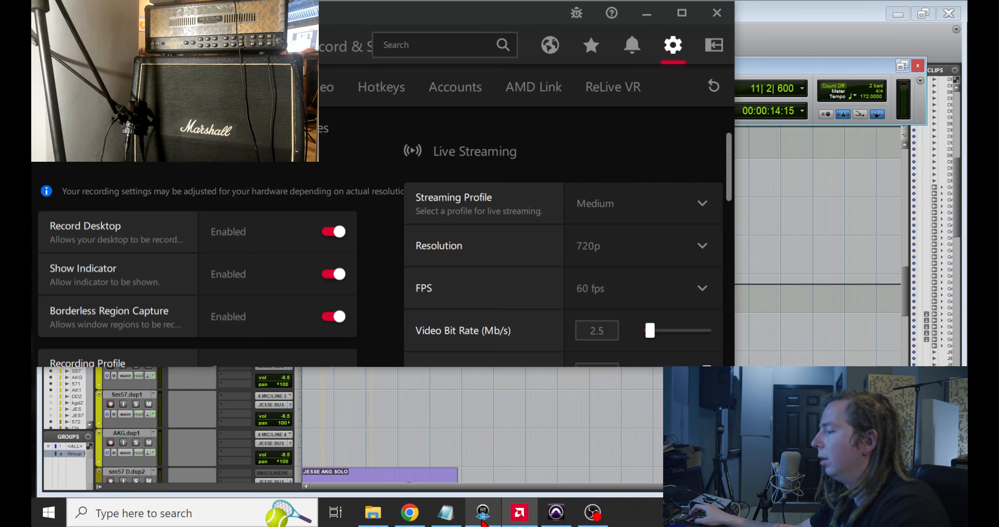
left_click(646, 14)
left_click_drag(598, 0, 868, 13)
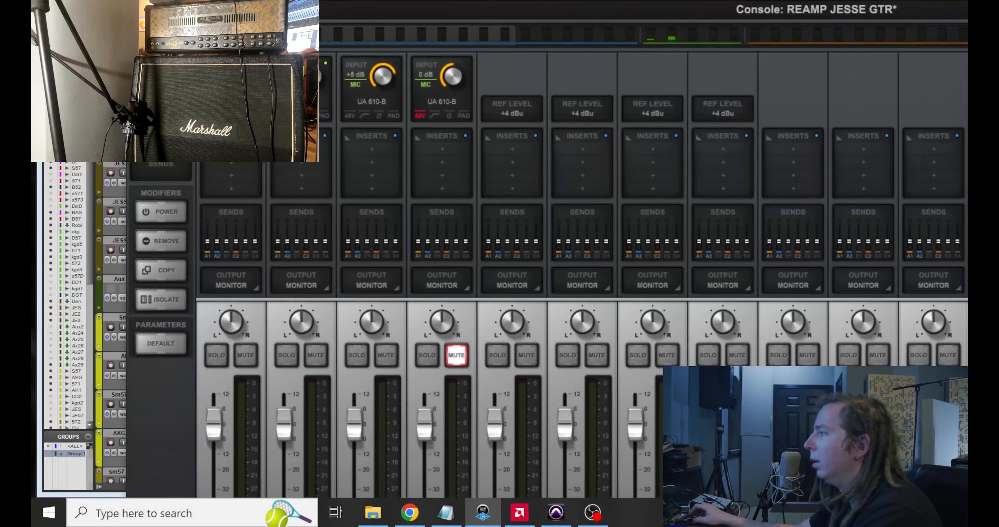
left_click_drag(550, 19, 446, 11)
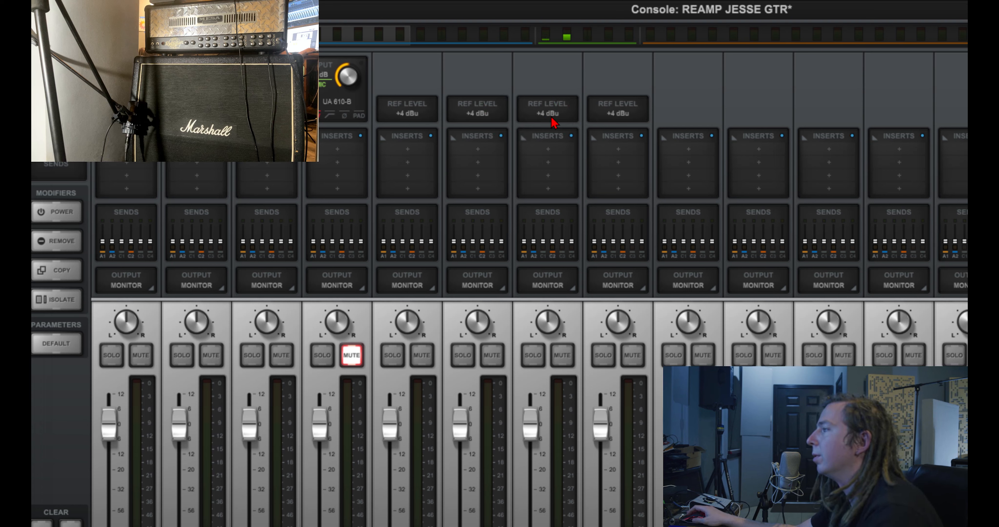
left_click_drag(537, 12, 553, 0)
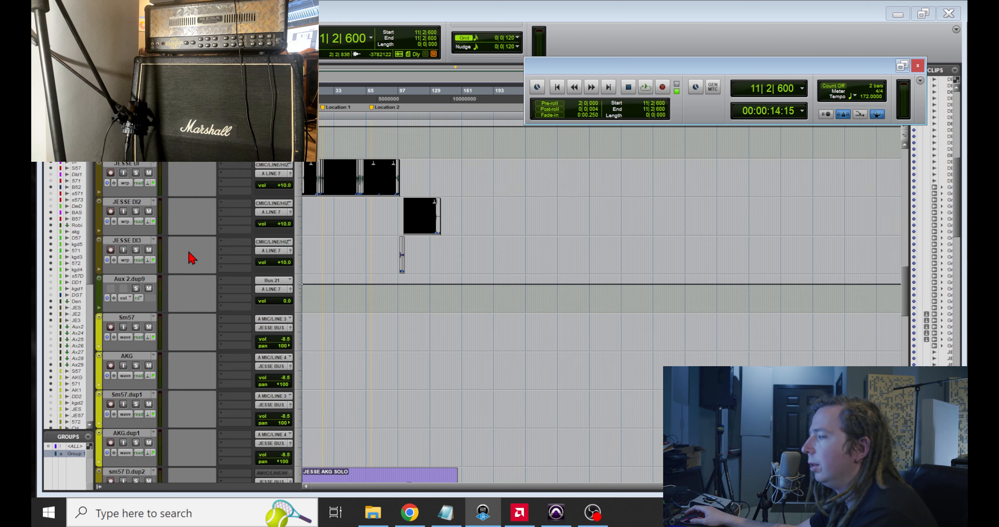
Step: Record-arm the Sm57 and AKG tracks and return the cursor to the session start
scroll(188, 254, "down", 2)
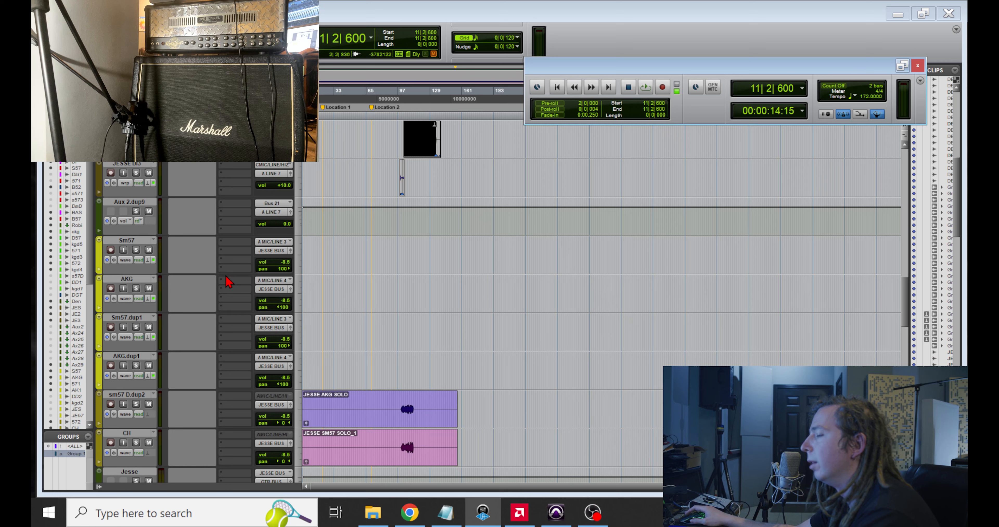
left_click(111, 249)
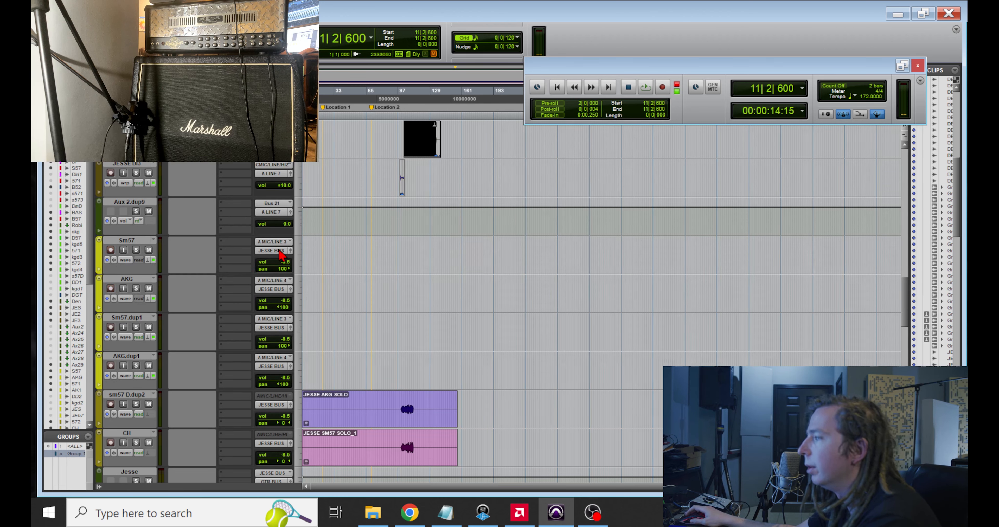
left_click_drag(331, 244, 263, 270)
key("Return")
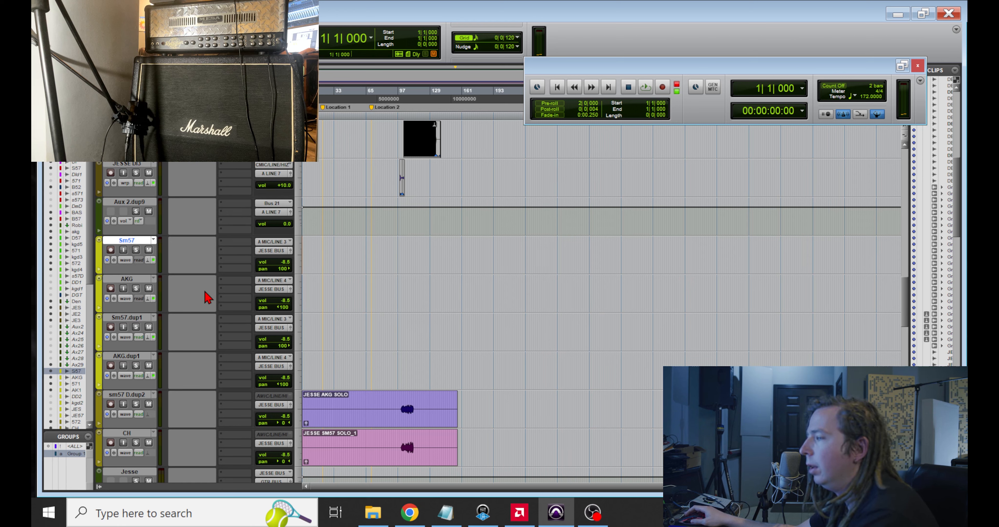
Step: Show the first guitar DI track as a waveform and select all its audio from bar 1 to bar 99
scroll(288, 310, "up", 3)
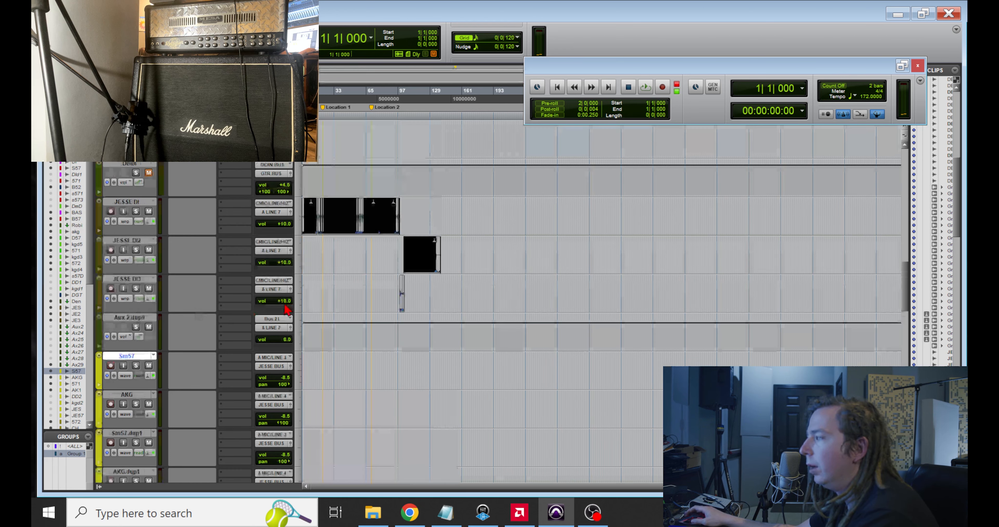
left_click(125, 222)
left_click(156, 284)
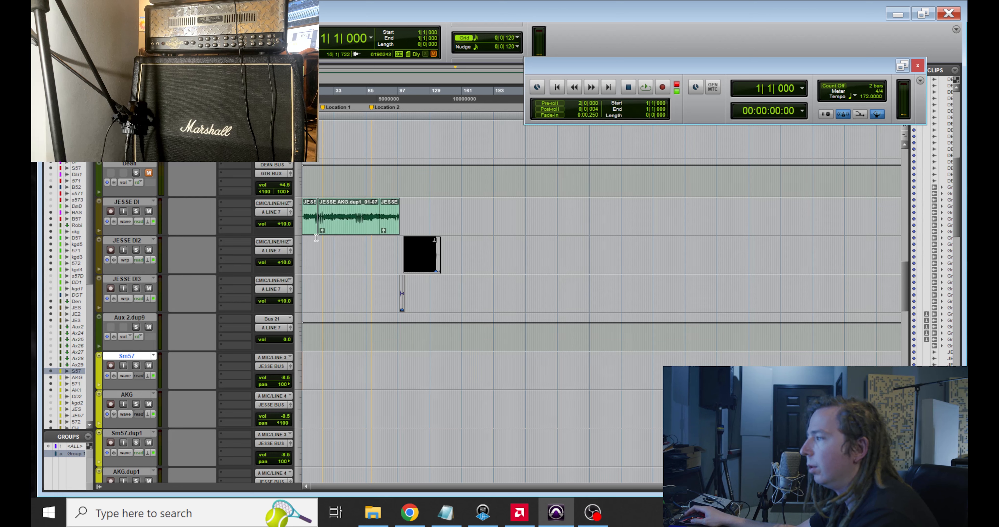
left_click_drag(314, 234, 400, 231)
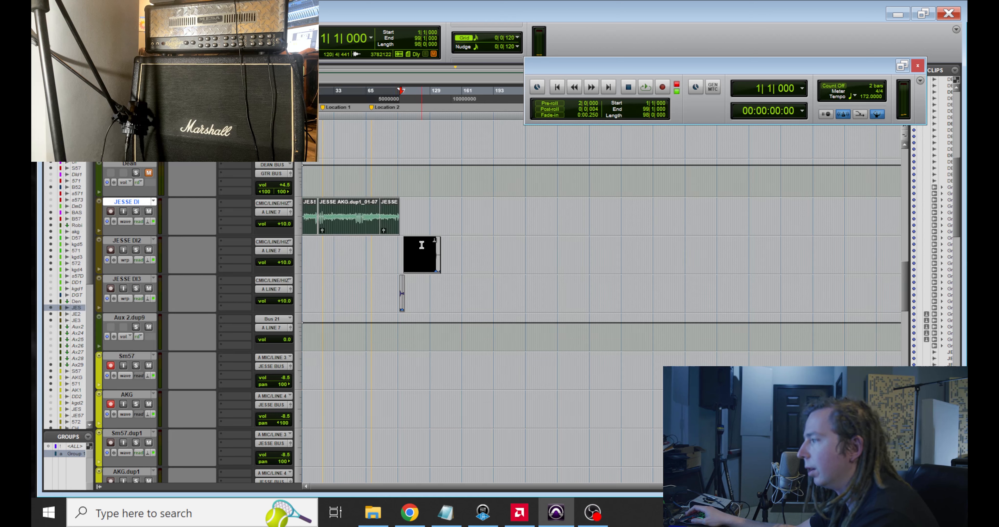
Step: Switch to the Console application and view the SM57 and AKG Unison preamp windows
scroll(312, 284, "down", 2)
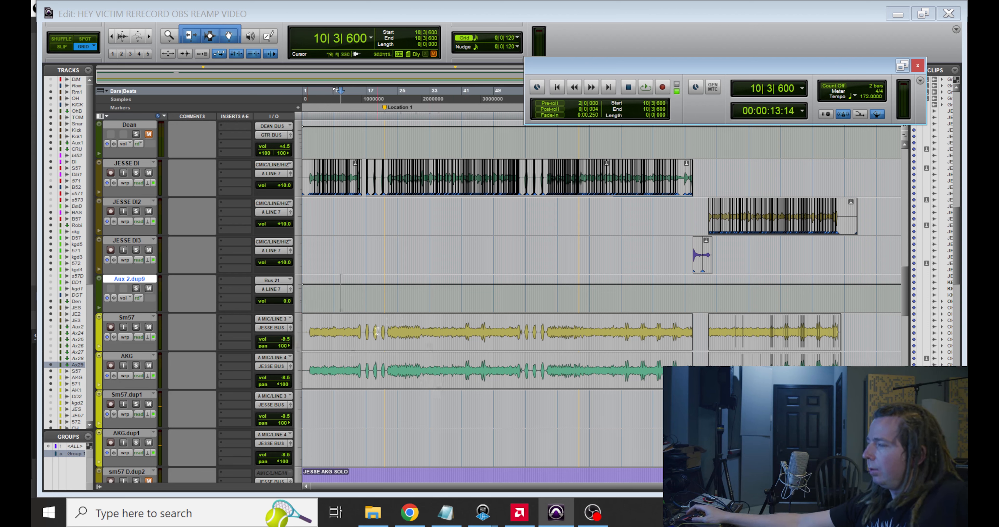
left_click(485, 511)
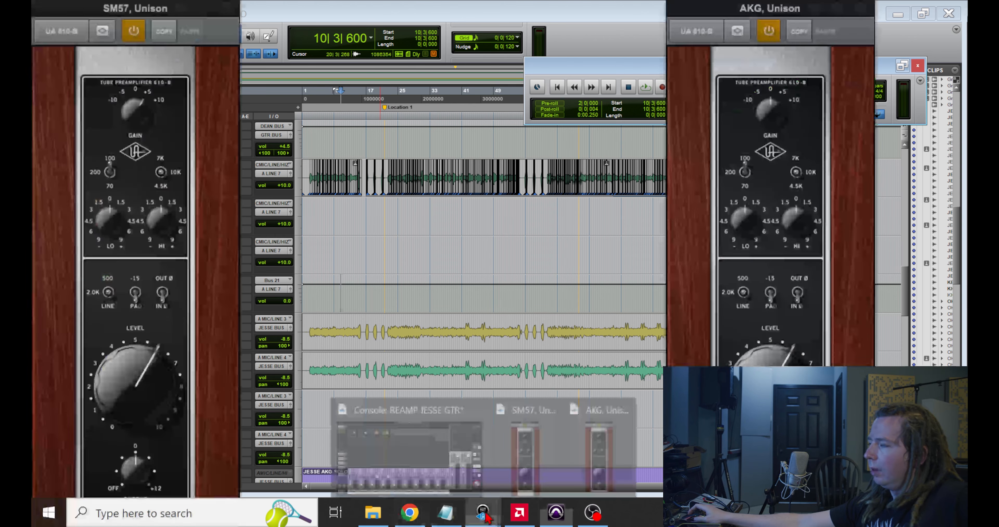
left_click(462, 436)
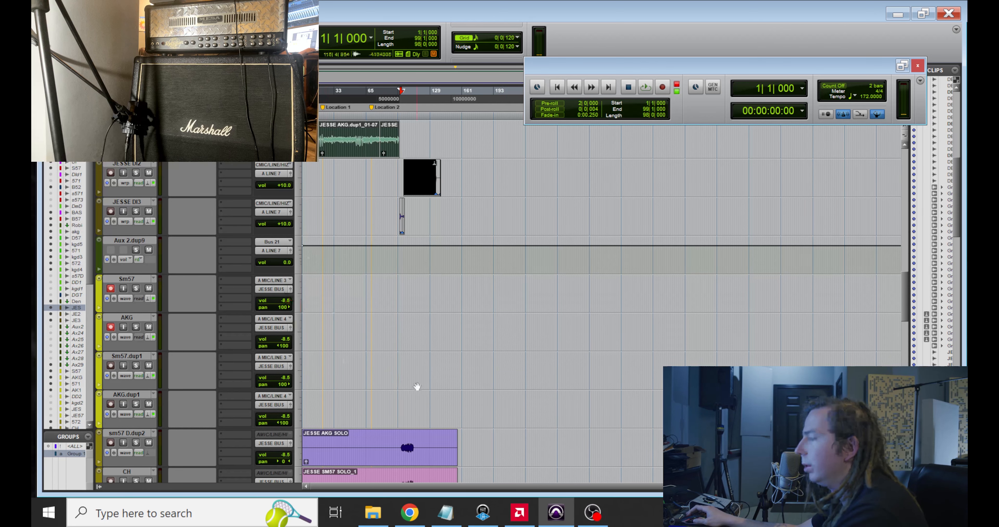
Step: Mute the Nuemann source in OBS and record the selected DI passage through the amp onto the Sm57 and AKG tracks
left_click(593, 512)
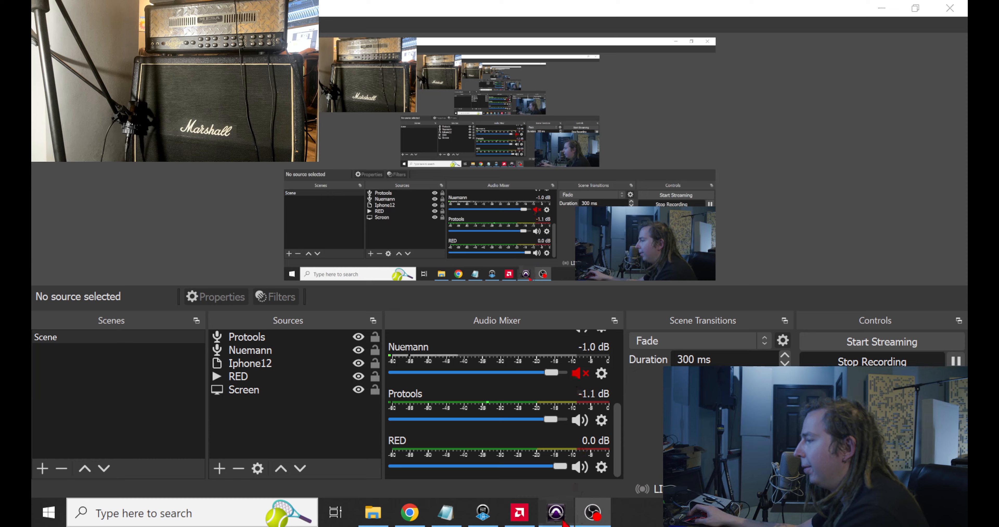
left_click(555, 513)
key("ctrl+space")
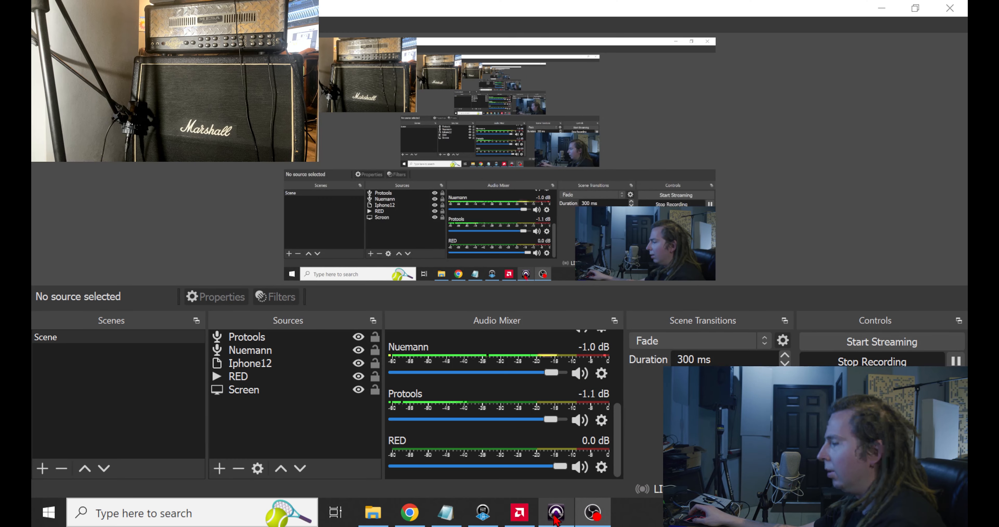
left_click(557, 518)
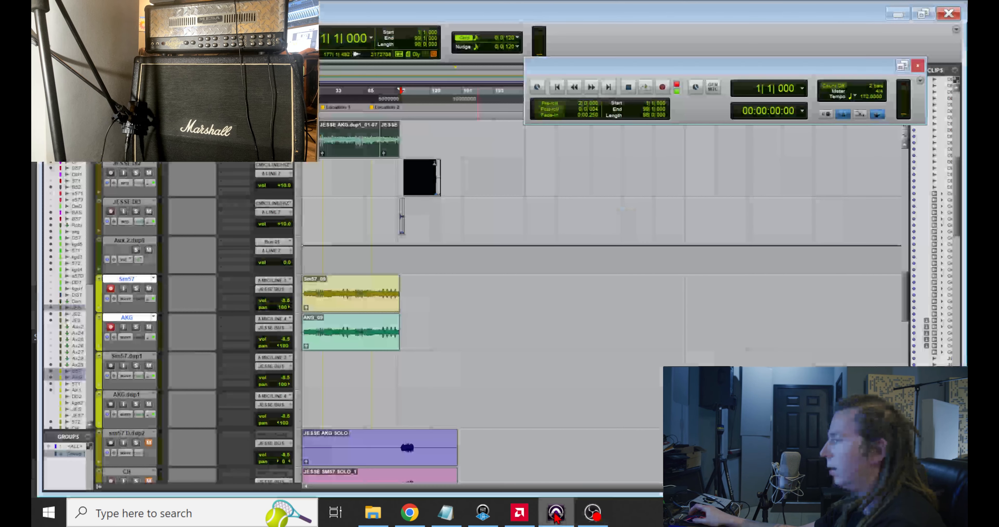
Step: Change the second and third guitar DI tracks from warp to waveform view
left_click(125, 182)
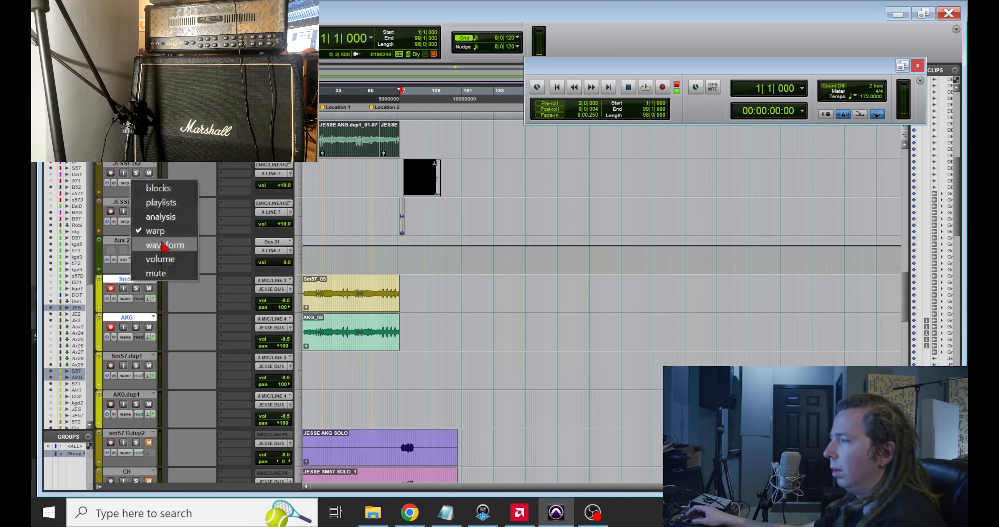
left_click(163, 245)
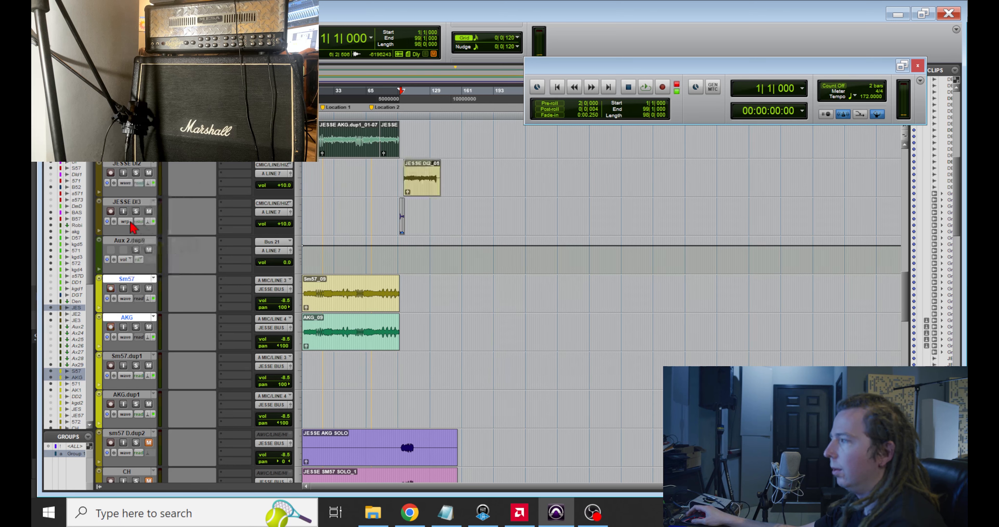
left_click(131, 222)
left_click(163, 286)
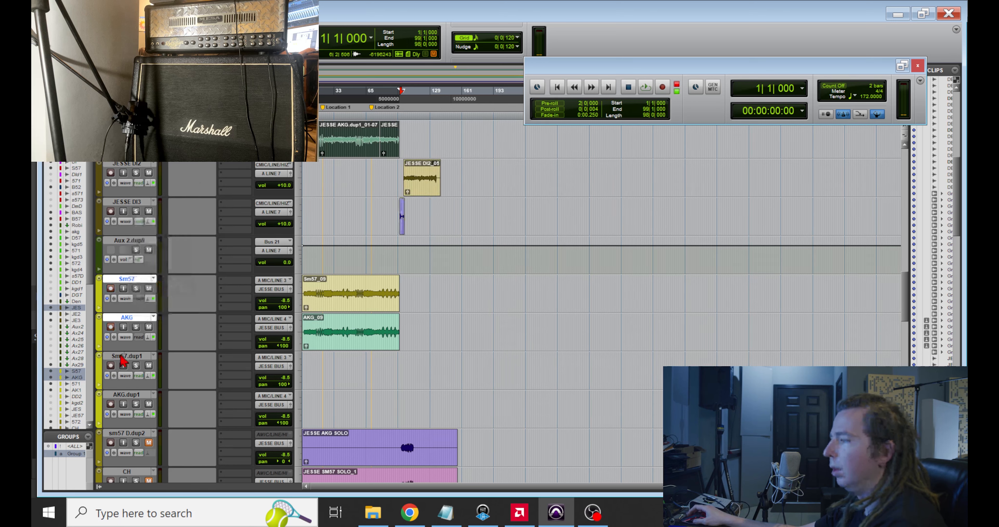
Step: Select the second DI track's clip and record it through the amp onto the Sm57 and AKG tracks
left_click(420, 186)
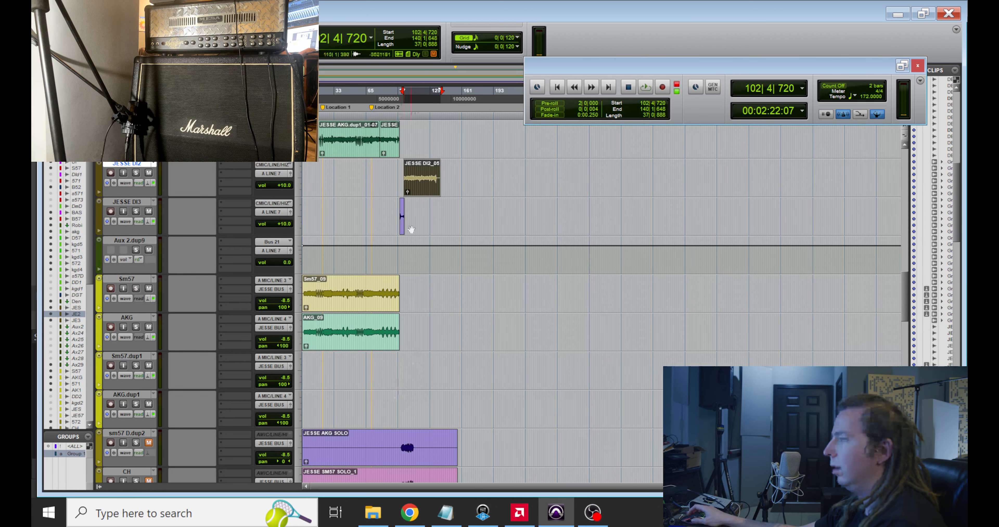
scroll(402, 229, "up", 3)
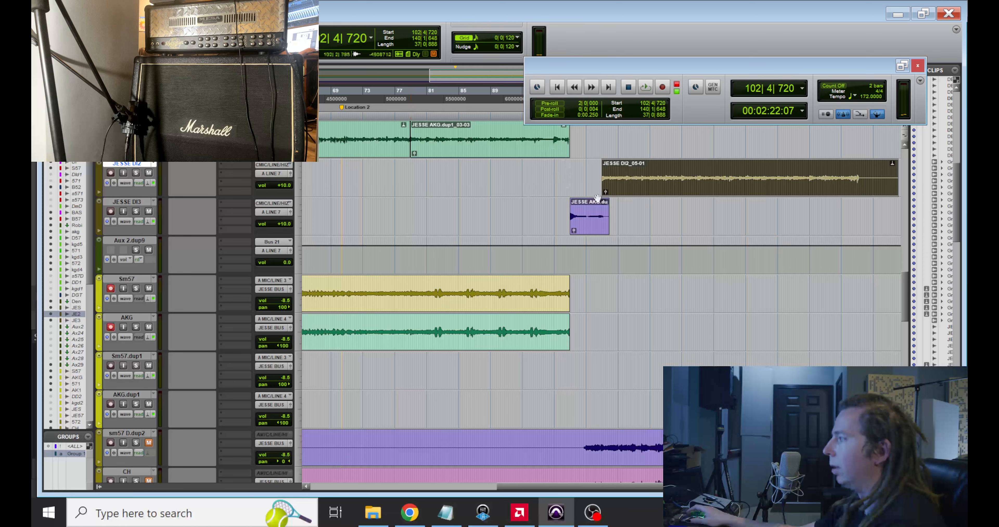
scroll(597, 198, "down", 1)
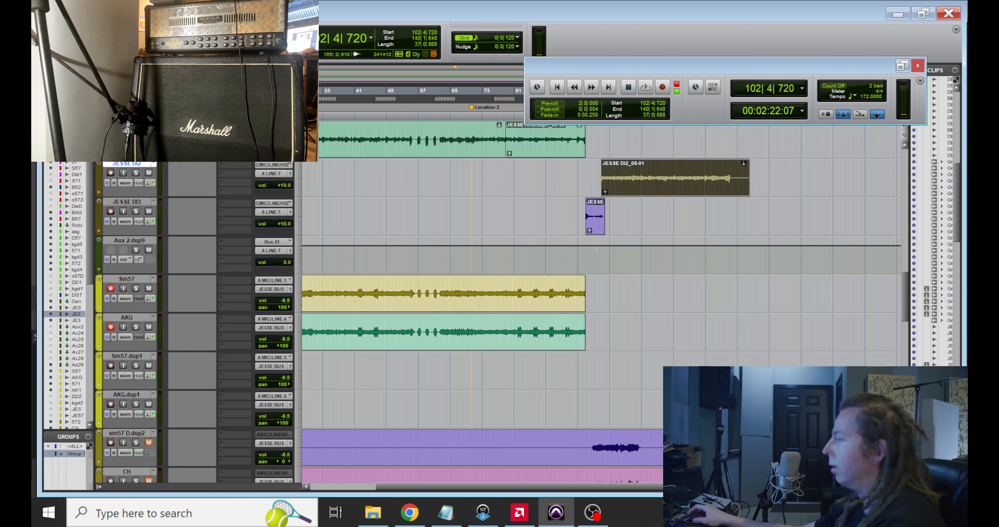
key("ctrl+space")
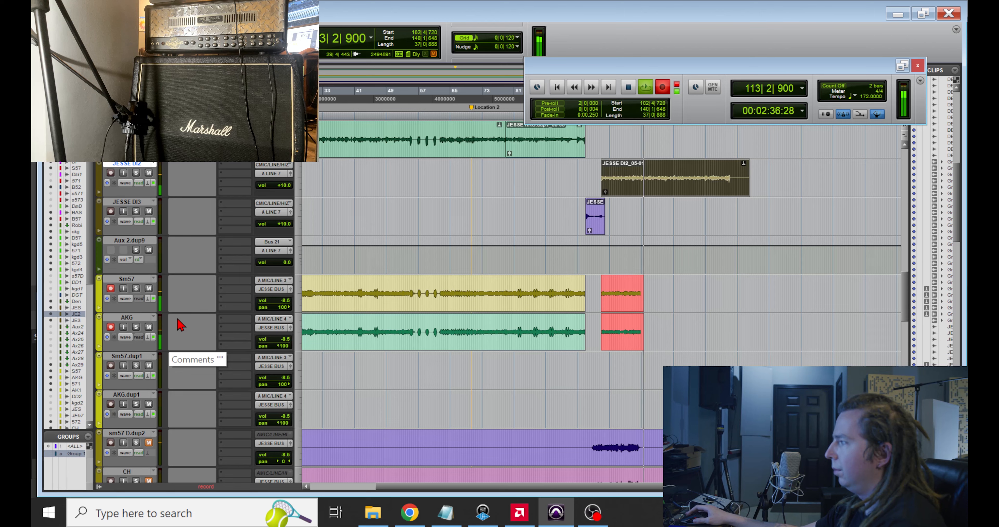
left_click(544, 509)
left_click(544, 510)
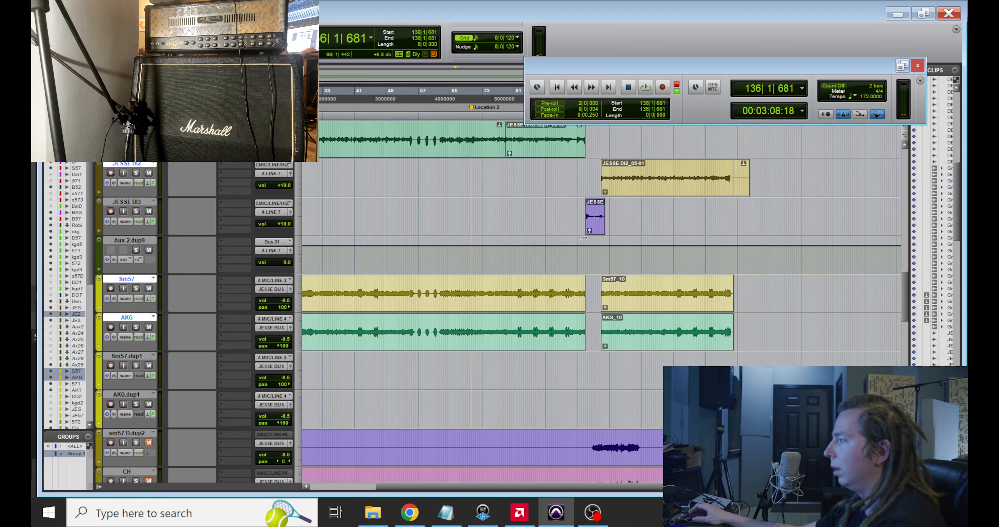
Step: Record the third DI track's clip onto Sm57.dup1 and AKG.dup1, with the Nuemann source muted in OBS only during the take
left_click(599, 232)
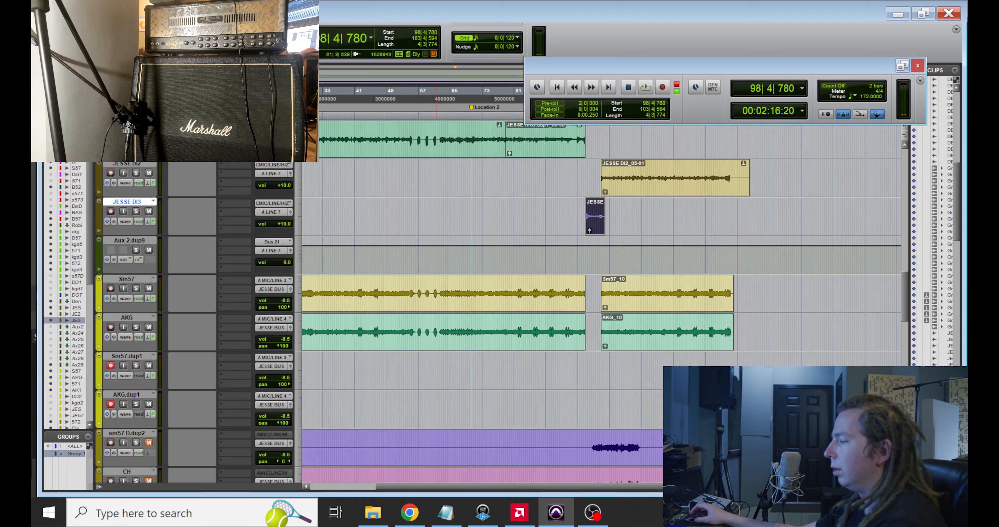
left_click(600, 517)
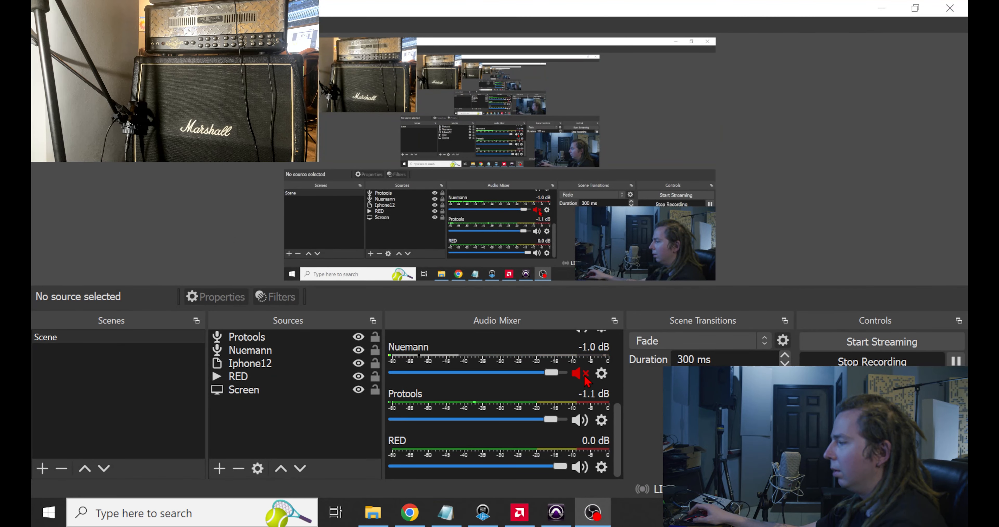
left_click(562, 512)
key("space")
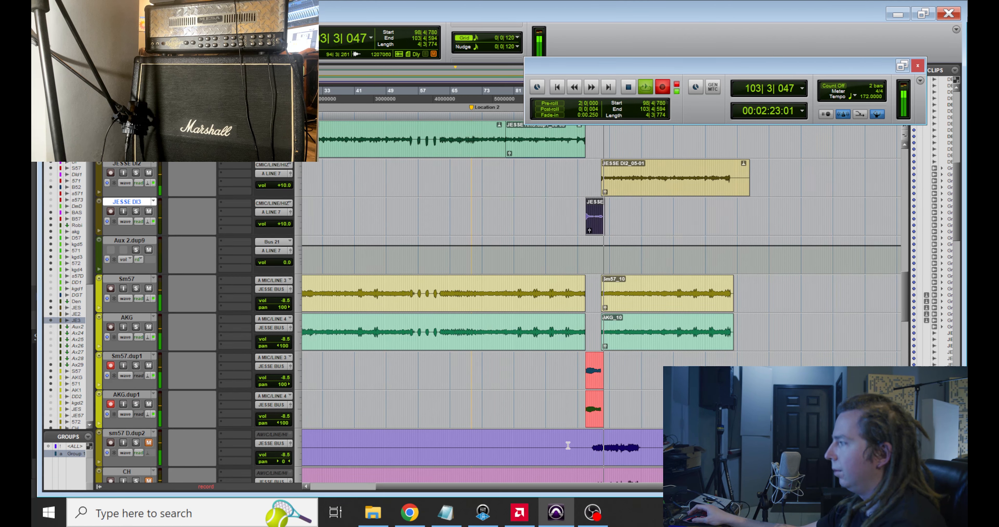
left_click(590, 517)
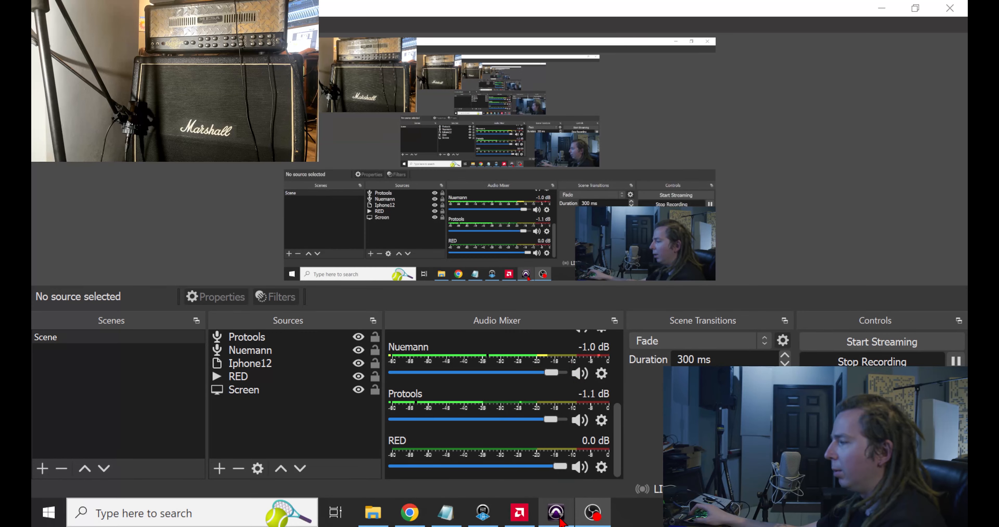
left_click(561, 519)
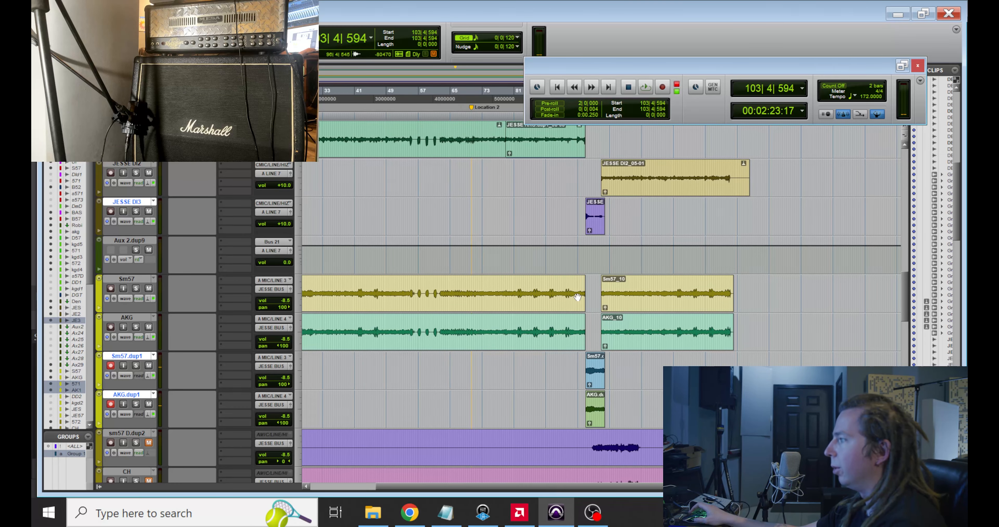
Step: Mute the first and second guitar DI tracks so only the third feeds the amp
key("t")
key("t")
key("t")
key("t")
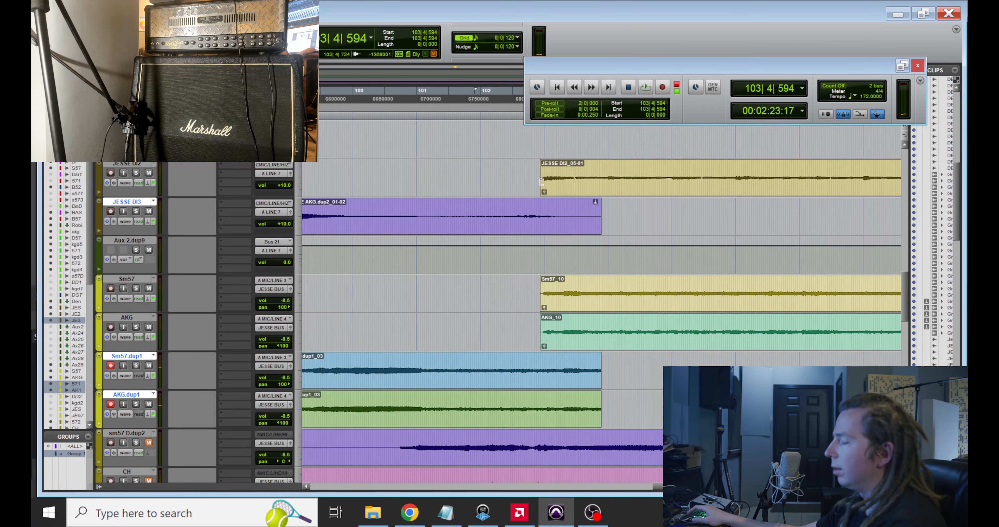
scroll(303, 257, "up", 3)
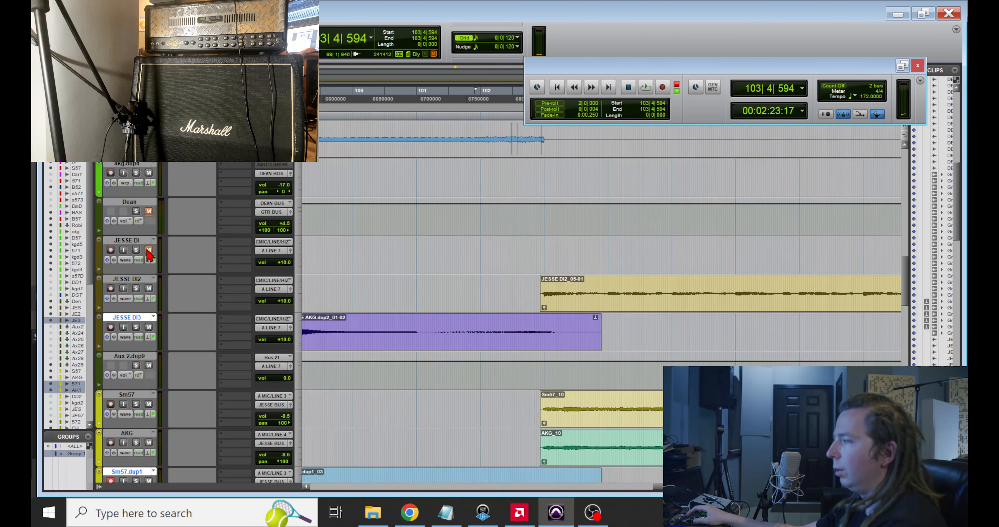
scroll(374, 263, "down", 2)
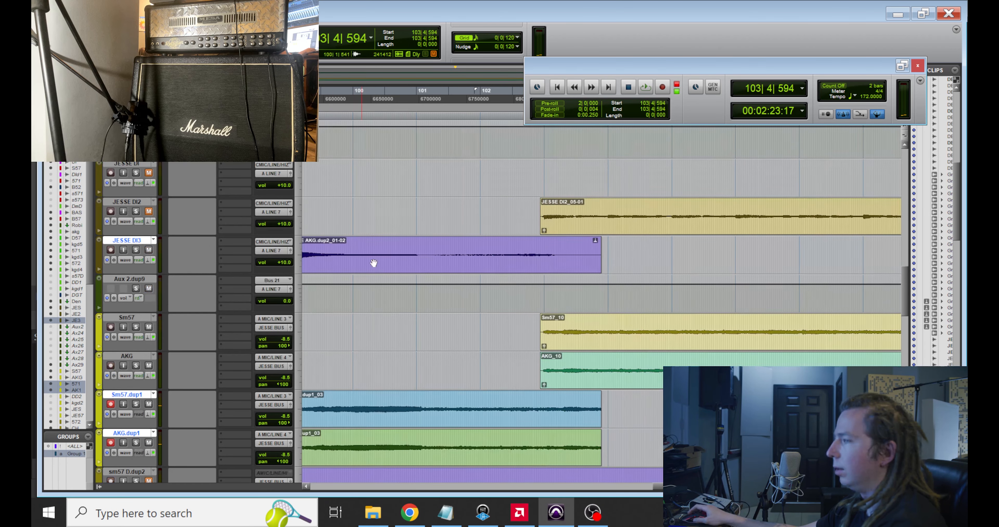
Step: Delete the previous take's clips from the Sm57.dup1 and AKG.dup1 tracks
key("r")
key("r")
key("r")
key("t")
left_click(562, 421)
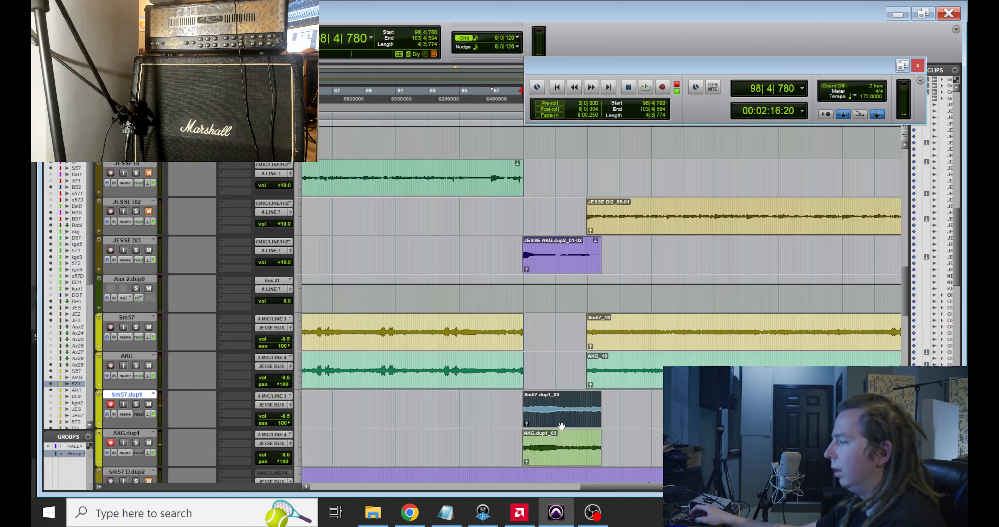
left_click(563, 456, "shift")
key("Delete")
Step: Re-record the third DI track's clip onto Sm57.dup1 and AKG.dup1 with Nuemann muted in OBS during the take, and disarm both tracks
left_click(548, 264)
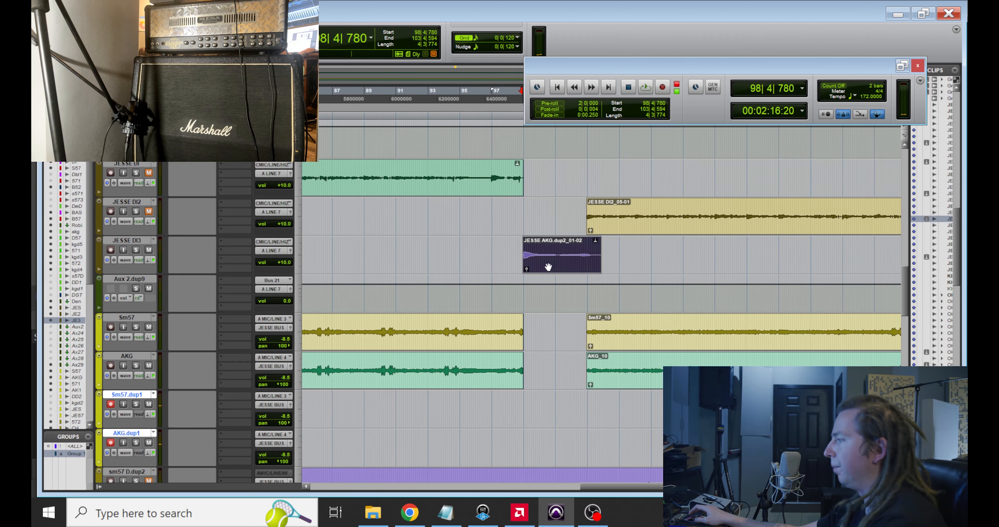
left_click(558, 514)
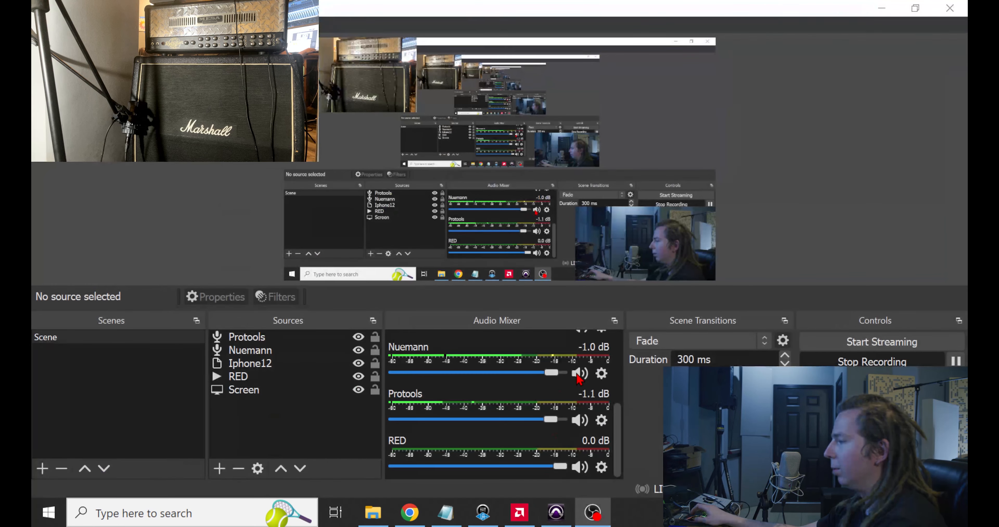
left_click(557, 513)
key("ctrl+space")
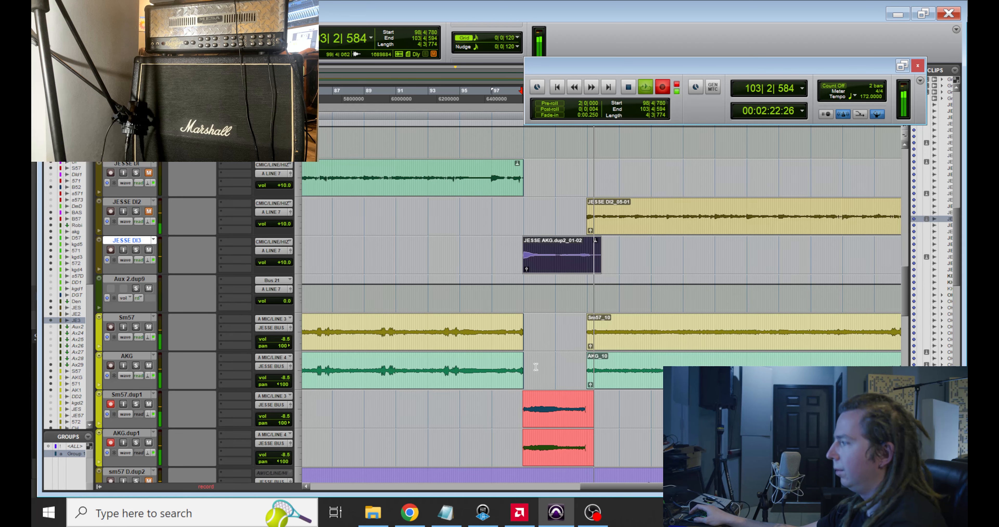
key("space")
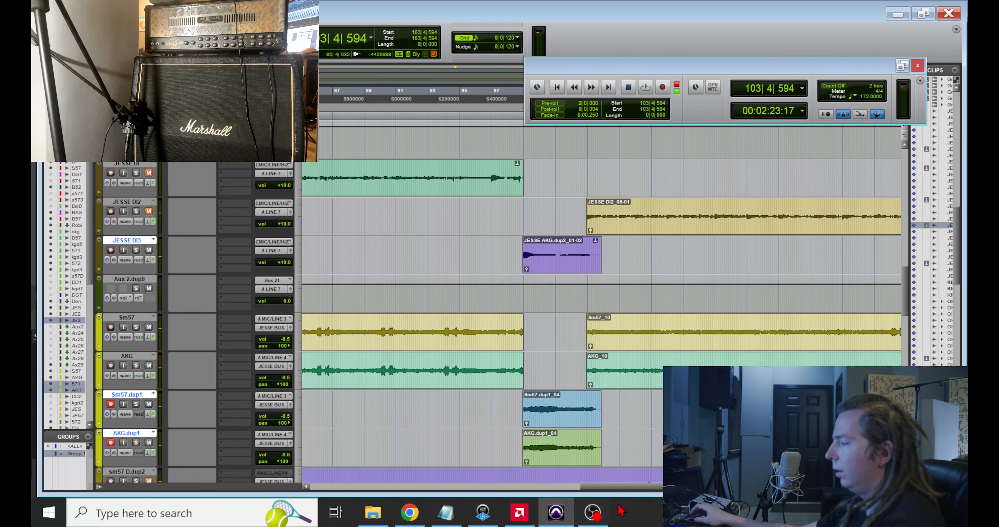
left_click(592, 512)
left_click(556, 512)
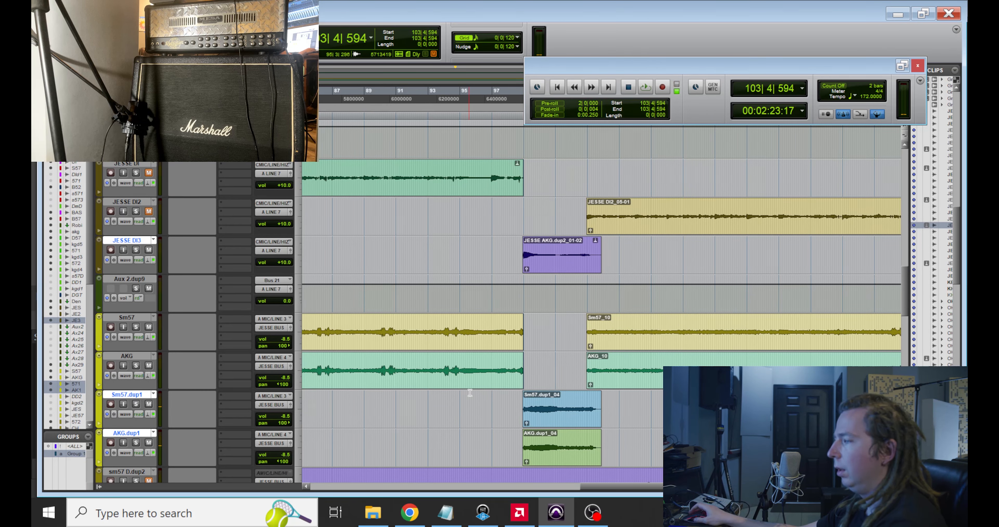
Step: Examine the start of the Sm57 and AKG recordings against the first DI track's clip, with the waveforms enlarged
key("r")
key("r")
key("r")
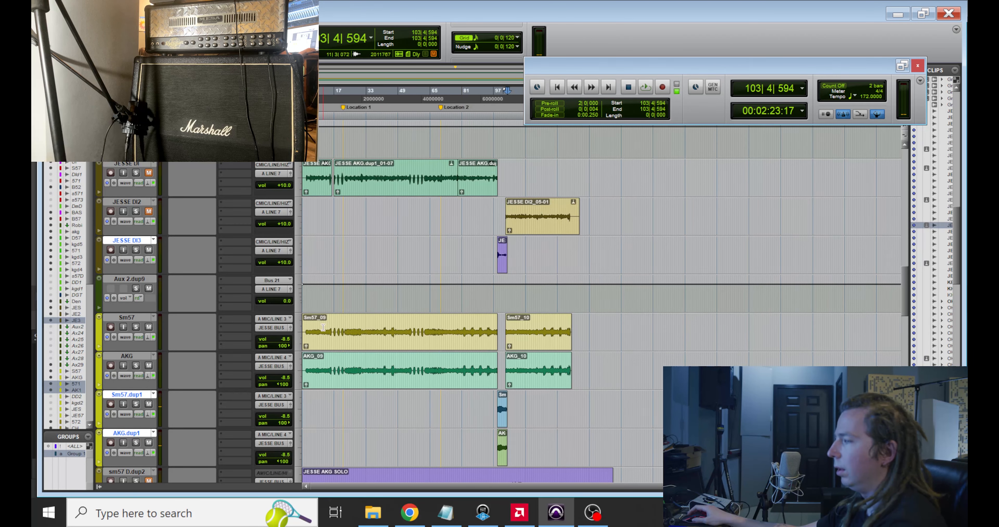
left_click(325, 327)
key("t")
key("t")
key("t")
key("t")
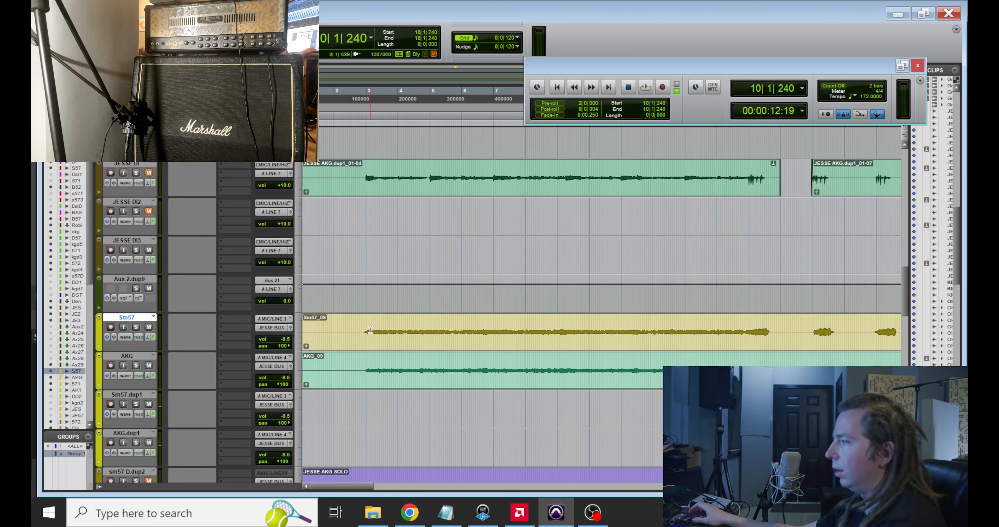
key("ctrl+bracketright")
key("ctrl+bracketright")
key("ctrl+bracketright")
key("ctrl+bracketright")
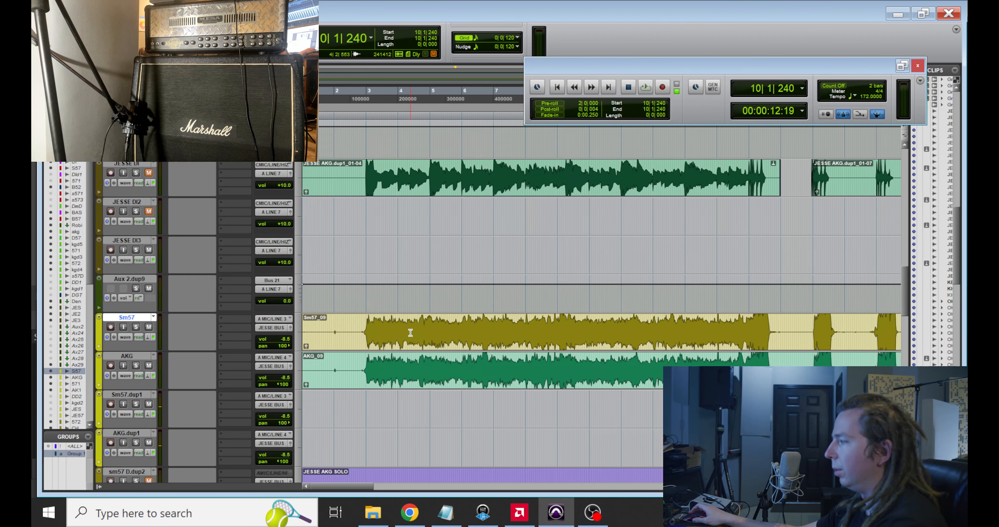